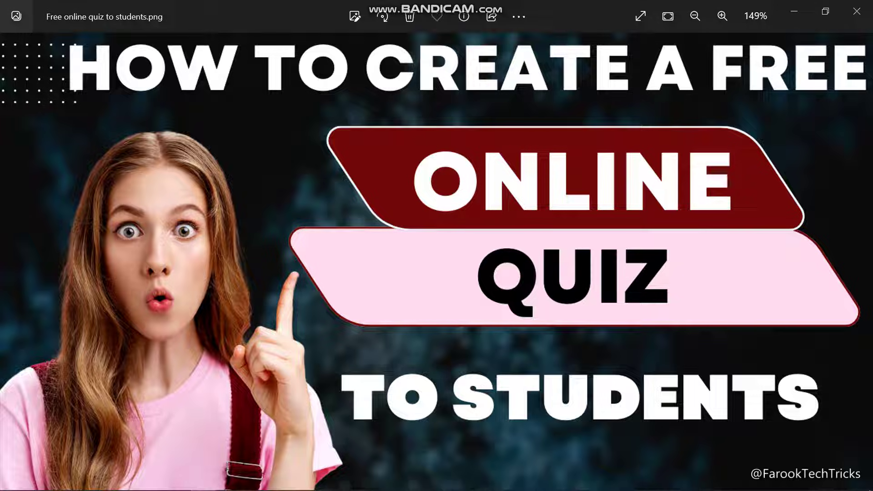
- Switch from Microsoft Photos to the Chrome window showing the Quizizz home page
{"action": "key", "text": "alt+Tab"}
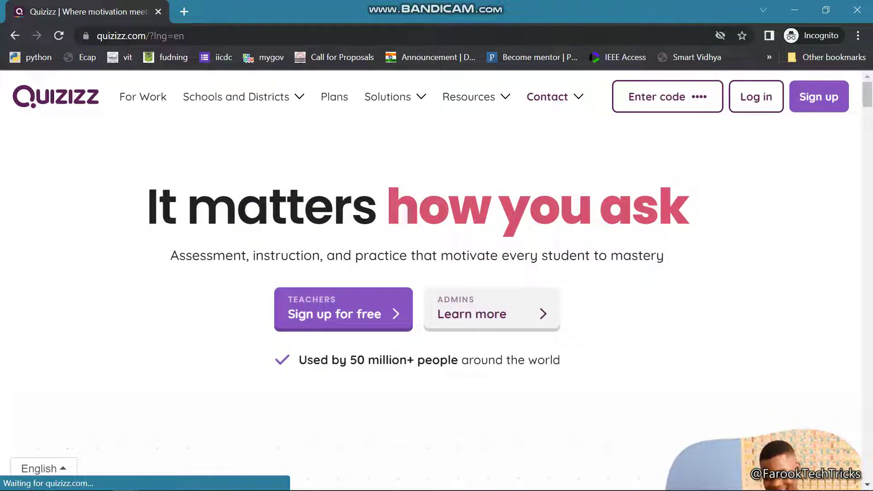
{"action": "left_click", "coordinate": [211, 36]}
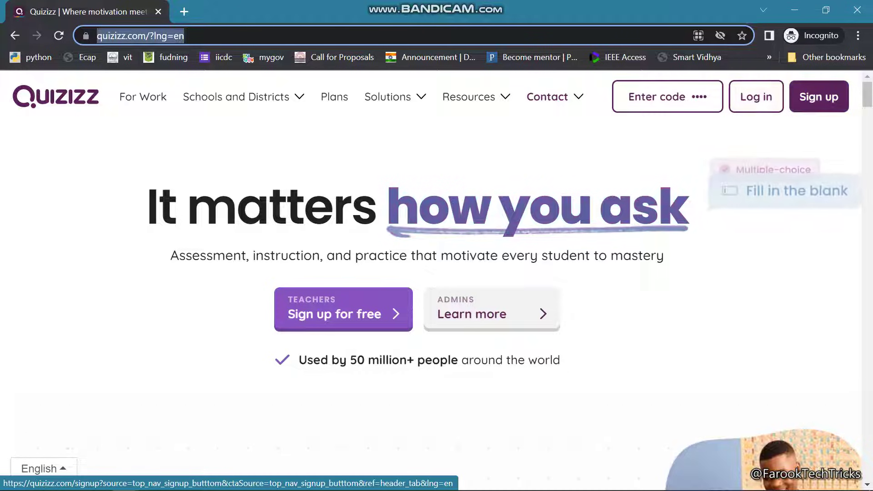
{"action": "left_click", "coordinate": [818, 96]}
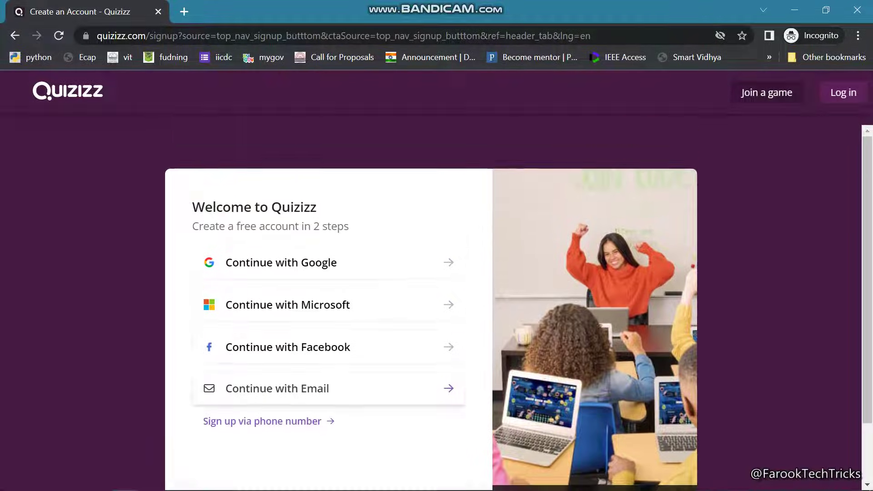
{"action": "scroll", "coordinate": [328, 305], "scroll_direction": "down", "scroll_amount": 2}
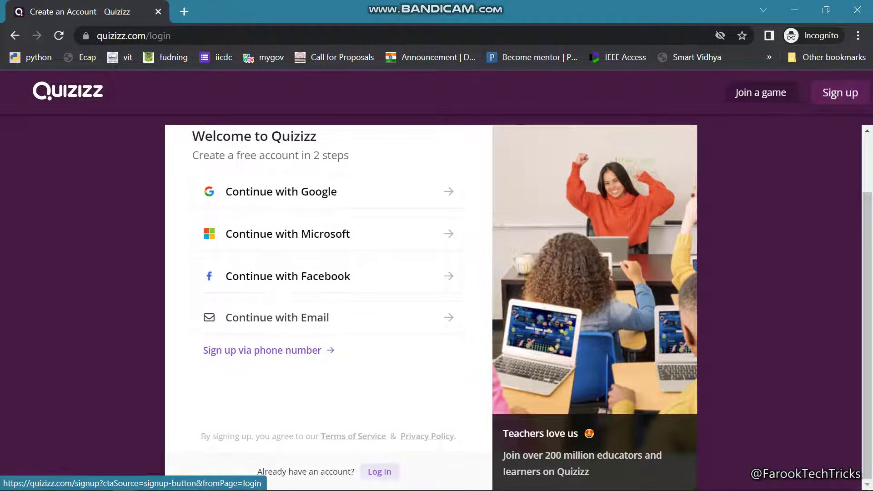
{"action": "left_click", "coordinate": [843, 92]}
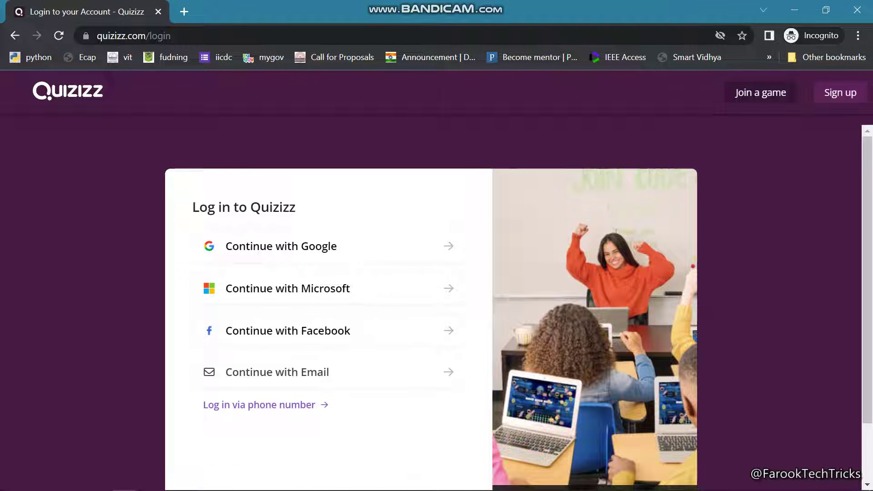
{"action": "left_click", "coordinate": [64, 87]}
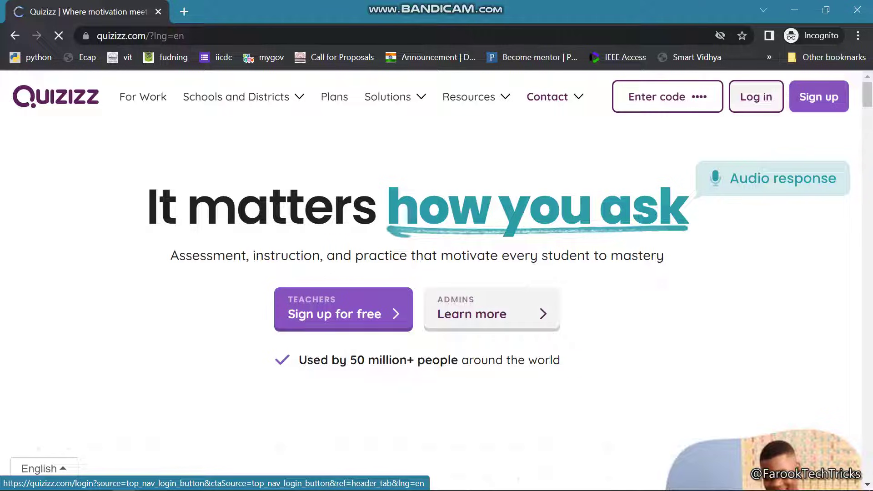
- Log in to Quizizz with Continue with Google, using the existing Google account
{"action": "left_click", "coordinate": [756, 97]}
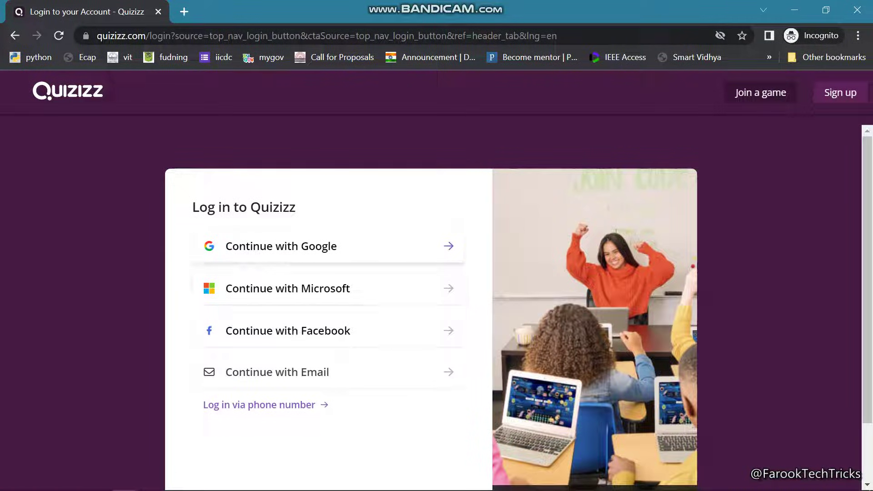
{"action": "left_click", "coordinate": [296, 250]}
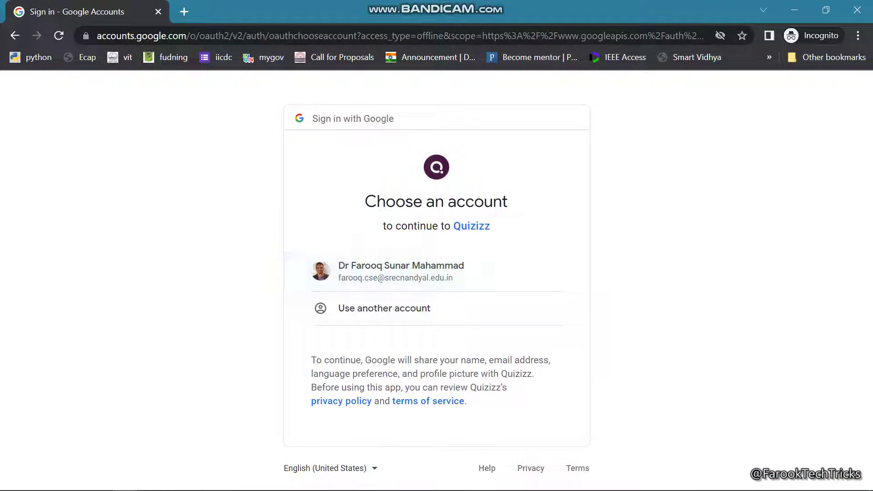
{"action": "left_click", "coordinate": [400, 271]}
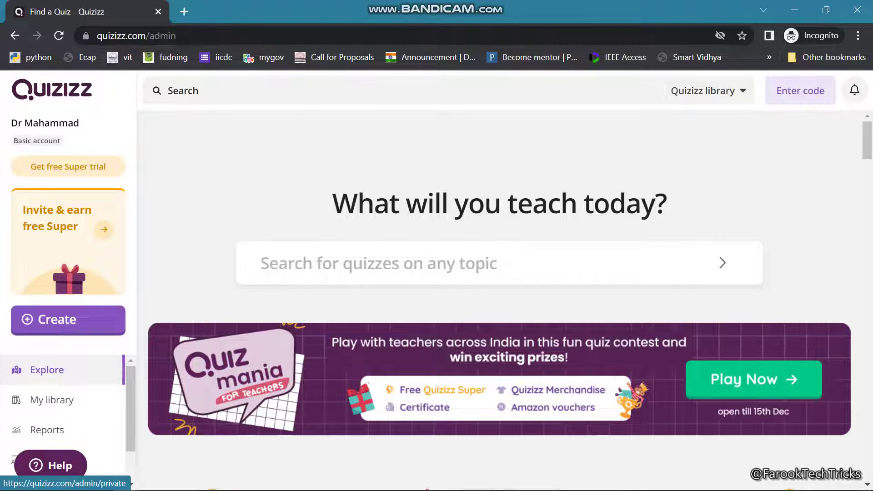
- Scroll the left sidebar down and back up to reach the Create option
{"action": "scroll", "coordinate": [64, 410], "scroll_direction": "down", "scroll_amount": 1}
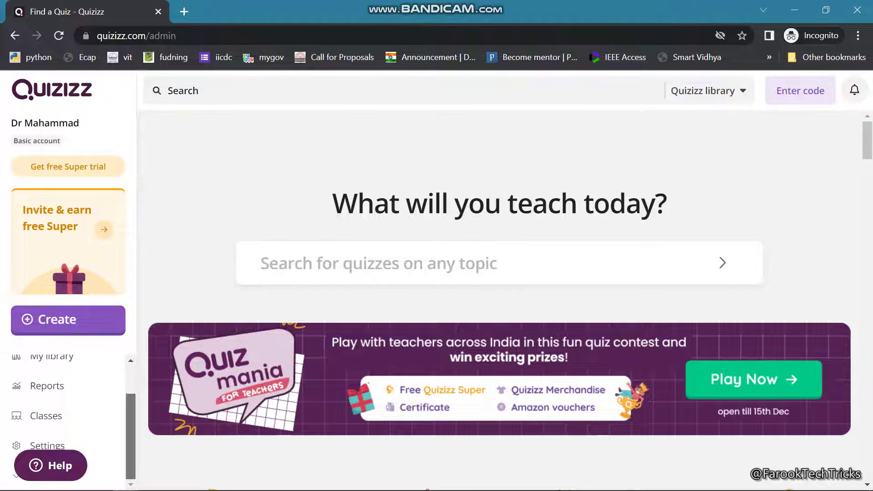
{"action": "scroll", "coordinate": [64, 409], "scroll_direction": "up", "scroll_amount": 1}
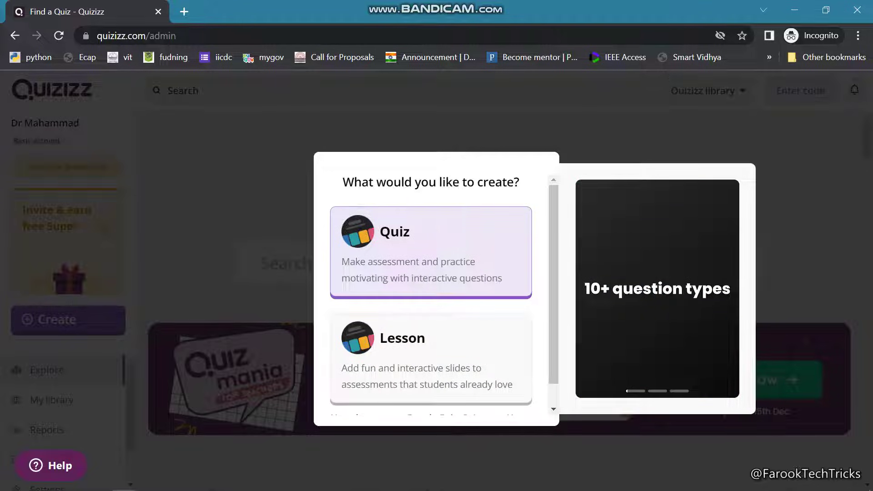
- Create a new Quiz and add a blank Multiple-choice question from the question types
{"action": "left_click", "coordinate": [414, 257]}
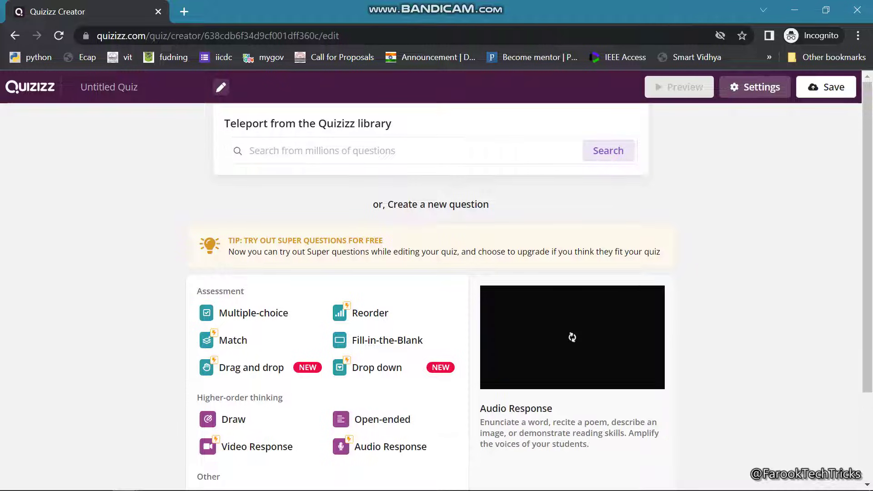
{"action": "scroll", "coordinate": [431, 296], "scroll_direction": "down", "scroll_amount": 1}
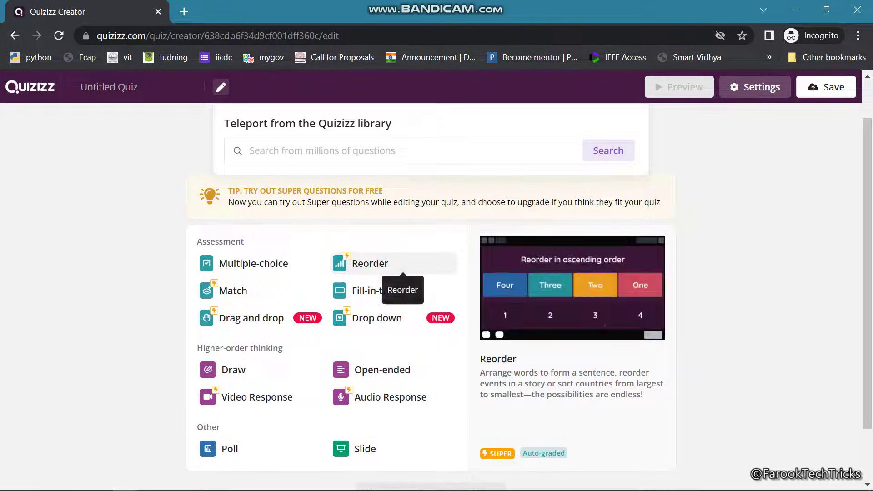
{"action": "scroll", "coordinate": [254, 310], "scroll_direction": "down", "scroll_amount": 2}
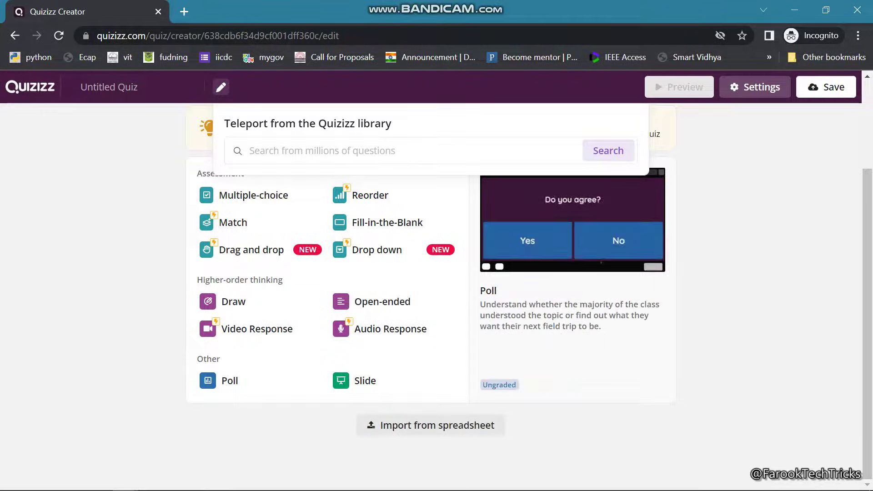
{"action": "scroll", "coordinate": [571, 228], "scroll_direction": "up", "scroll_amount": 3}
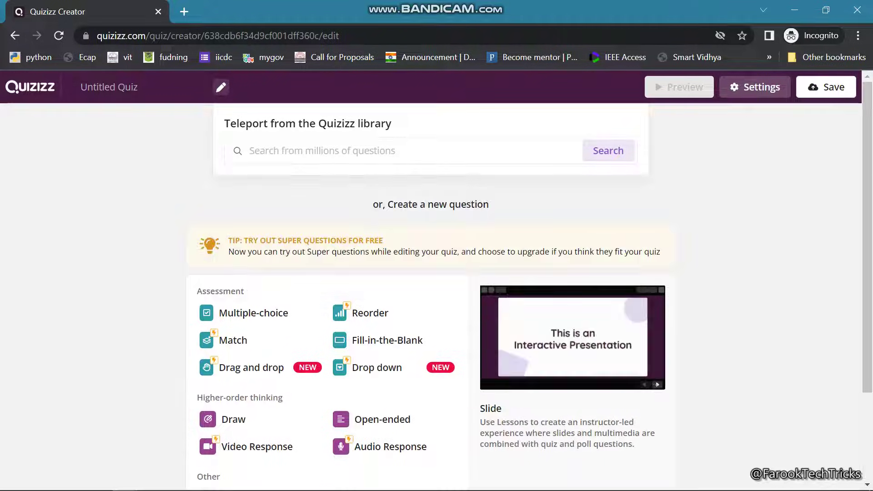
{"action": "left_click", "coordinate": [268, 312]}
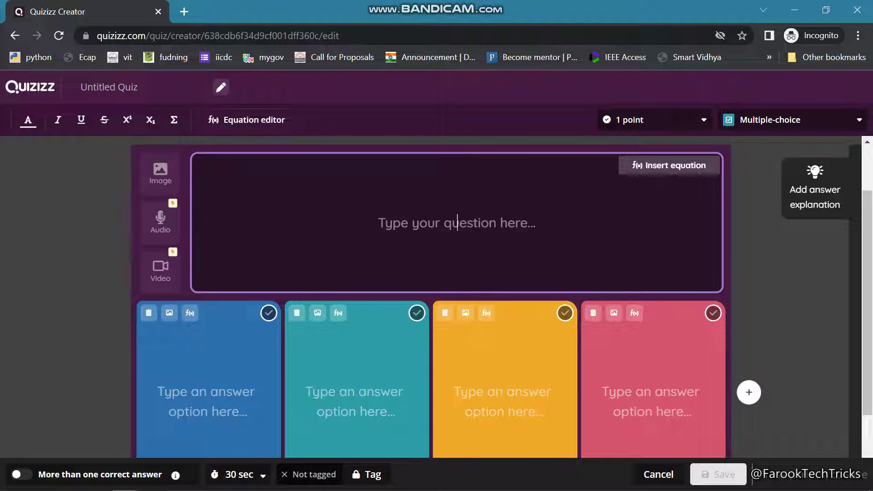
- Enter the question 'What is the capital of India', correcting the 'caprital' typo
{"action": "type", "text": "What is the caprital of India"}
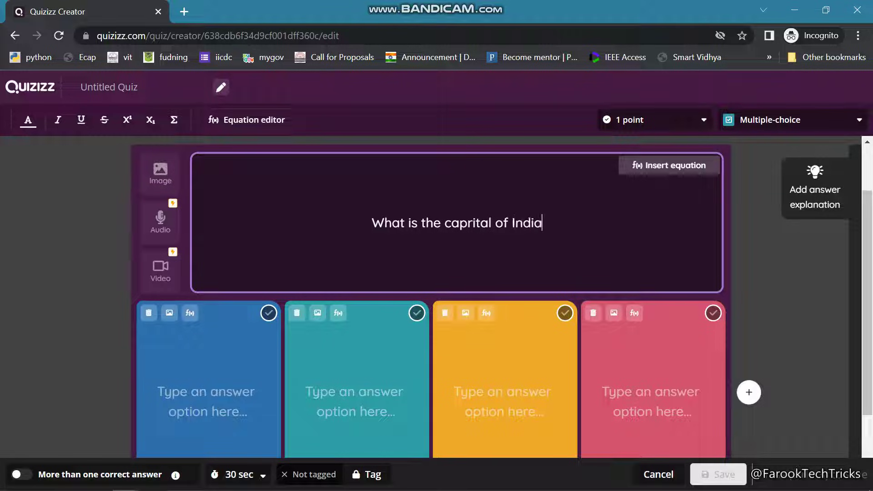
{"action": "left_click", "coordinate": [477, 222]}
{"action": "key", "text": "BackSpace"}
{"action": "key", "text": "BackSpace"}
{"action": "key", "text": "BackSpace"}
{"action": "type", "text": "it"}
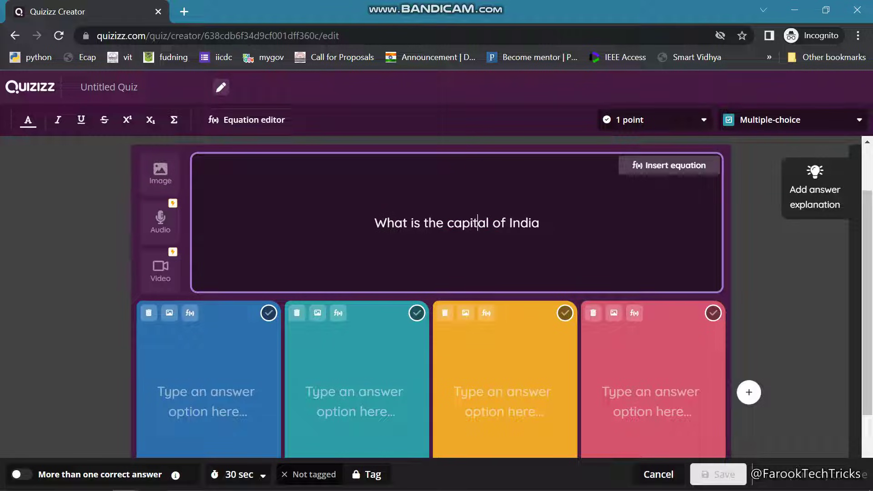
- Fill answers Delhi, Mumbai, Hyderabad and Bangalore, marking Delhi as correct
{"action": "left_click", "coordinate": [208, 391]}
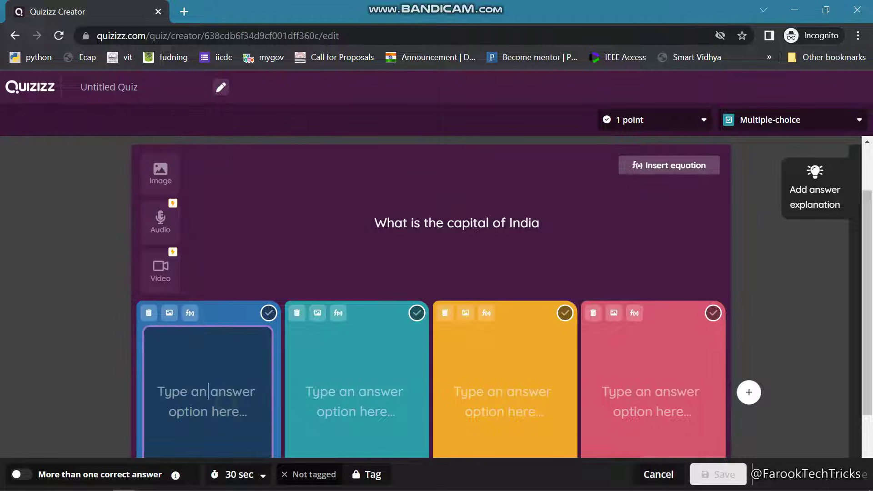
{"action": "type", "text": "Delhi"}
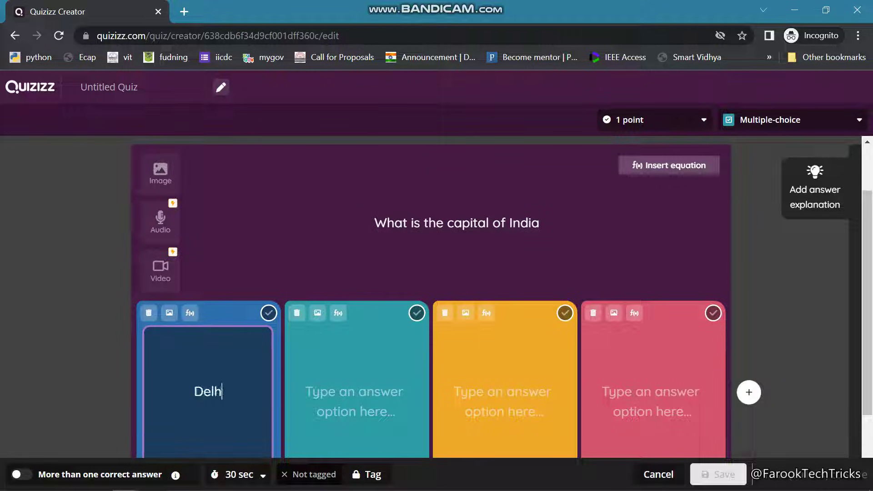
{"action": "left_click", "coordinate": [357, 391]}
{"action": "type", "text": "Mumbai"}
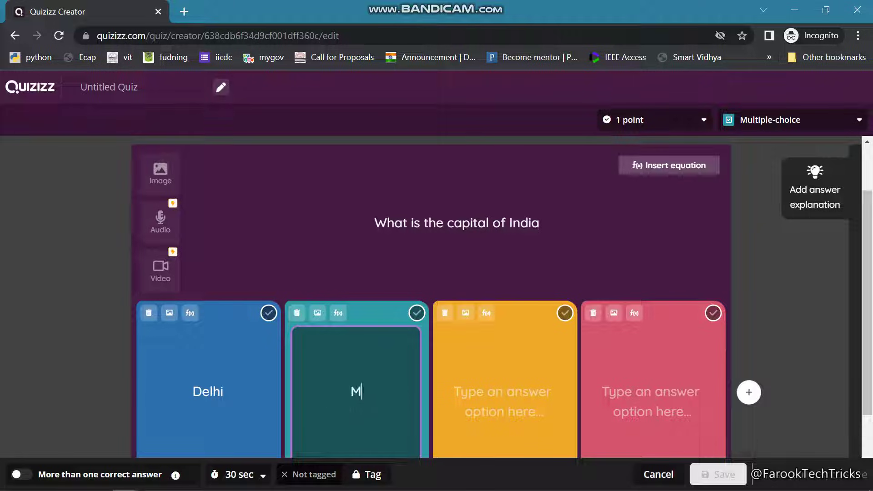
{"action": "left_click", "coordinate": [504, 391]}
{"action": "type", "text": "Hyderabad"}
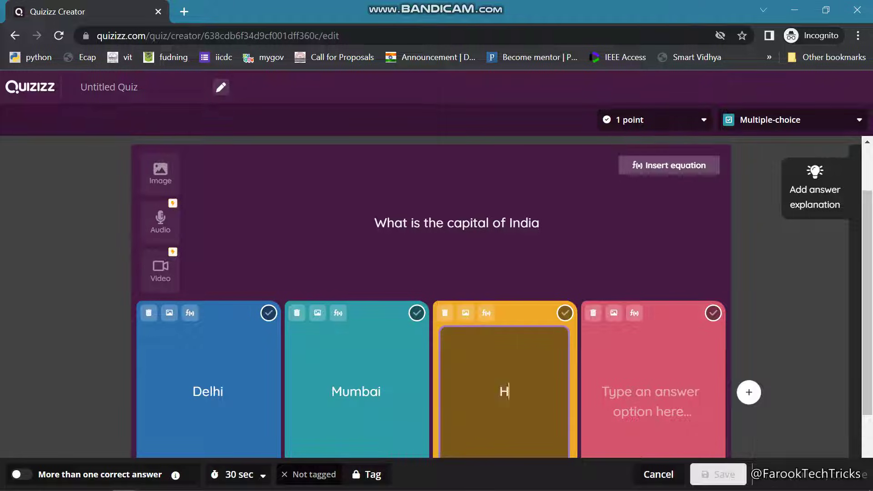
{"action": "left_click", "coordinate": [652, 391]}
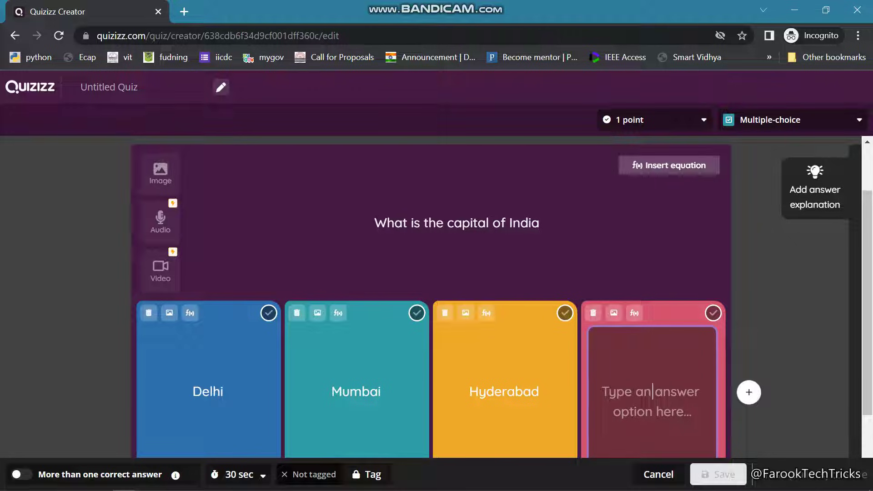
{"action": "type", "text": "Bangalore"}
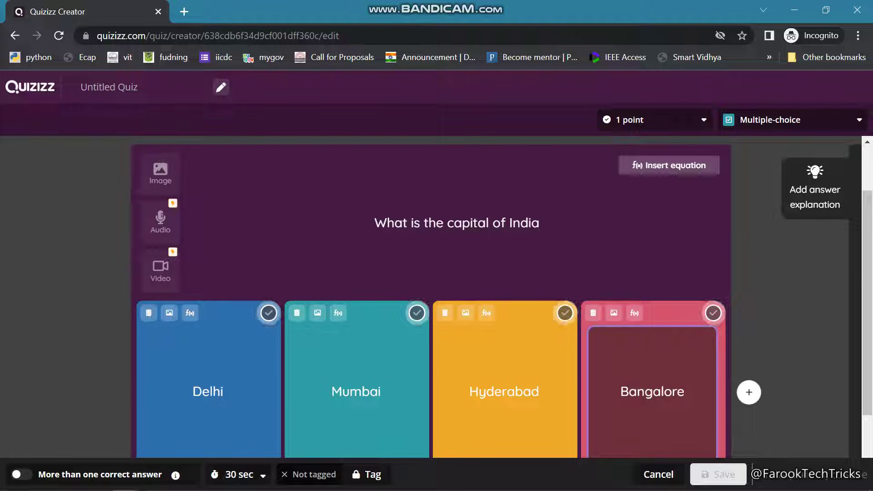
{"action": "left_click", "coordinate": [269, 313]}
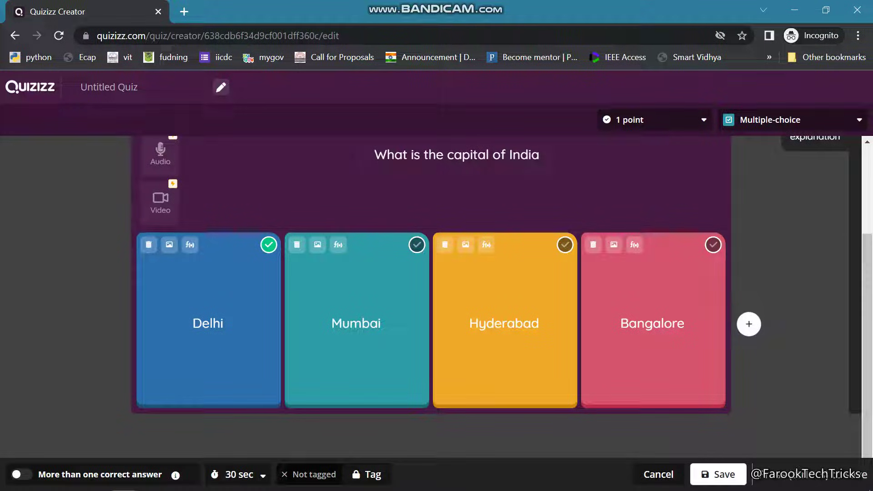
- Save question 1, keeping its default time limit and 1 point, and add a new question
{"action": "left_click", "coordinate": [723, 474]}
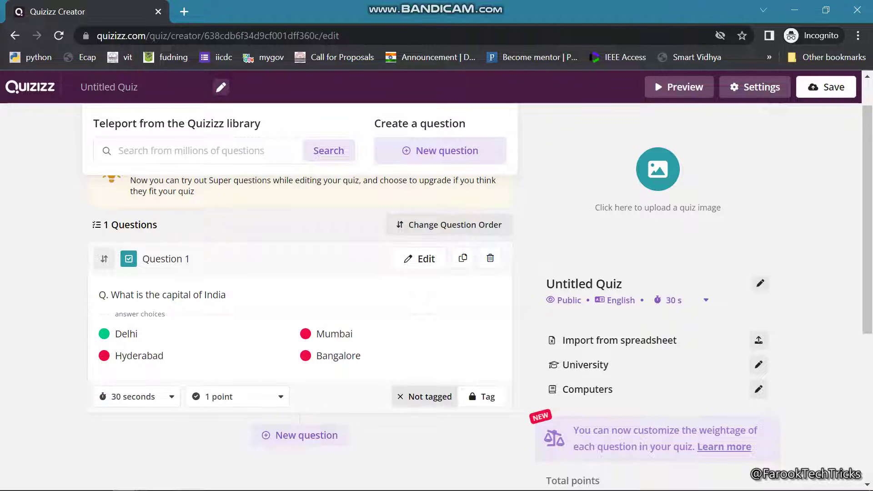
{"action": "left_click", "coordinate": [135, 396]}
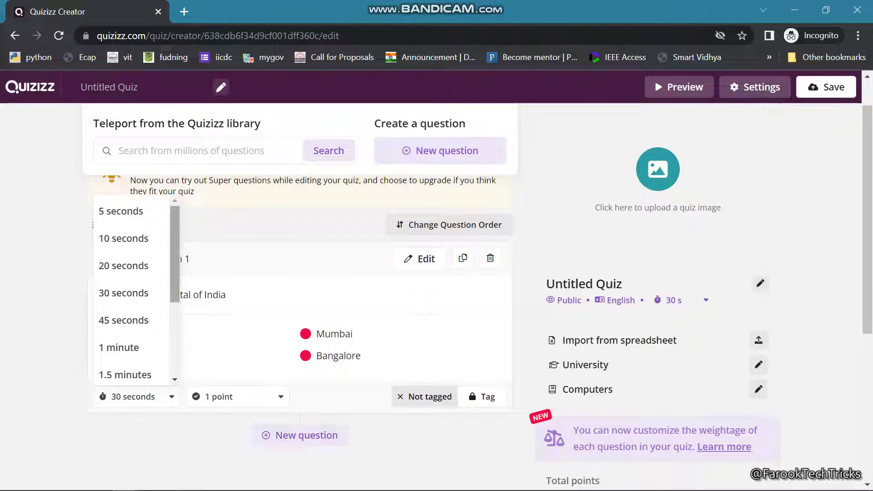
{"action": "left_click_drag", "start_coordinate": [173, 288], "coordinate": [173, 361]}
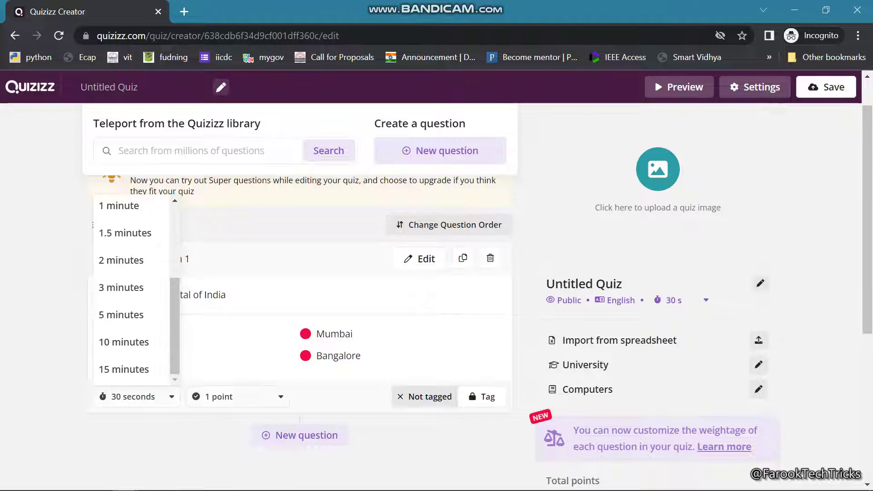
{"action": "left_click", "coordinate": [234, 397]}
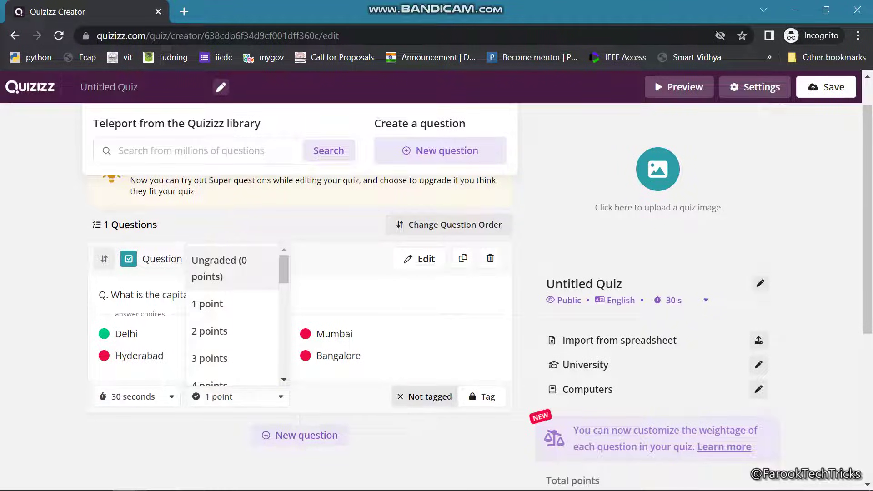
{"action": "left_click", "coordinate": [283, 270]}
{"action": "mouse_move", "coordinate": [282, 270]}
{"action": "left_mouse_down"}
{"action": "mouse_move", "coordinate": [283, 360]}
{"action": "mouse_move", "coordinate": [284, 269]}
{"action": "left_mouse_up"}
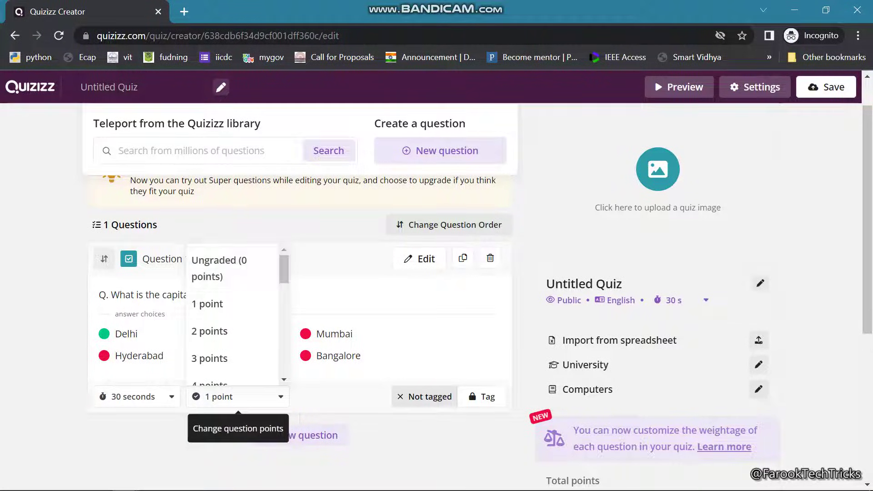
{"action": "left_click", "coordinate": [416, 460]}
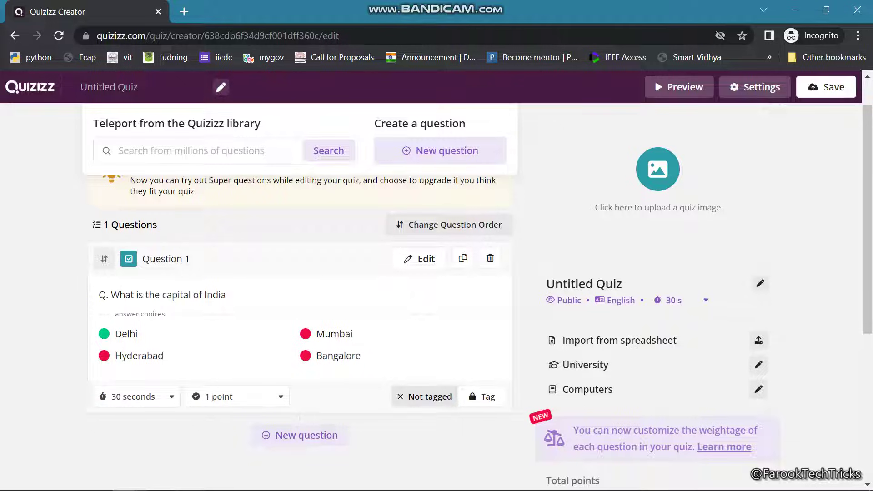
{"action": "left_click", "coordinate": [307, 435]}
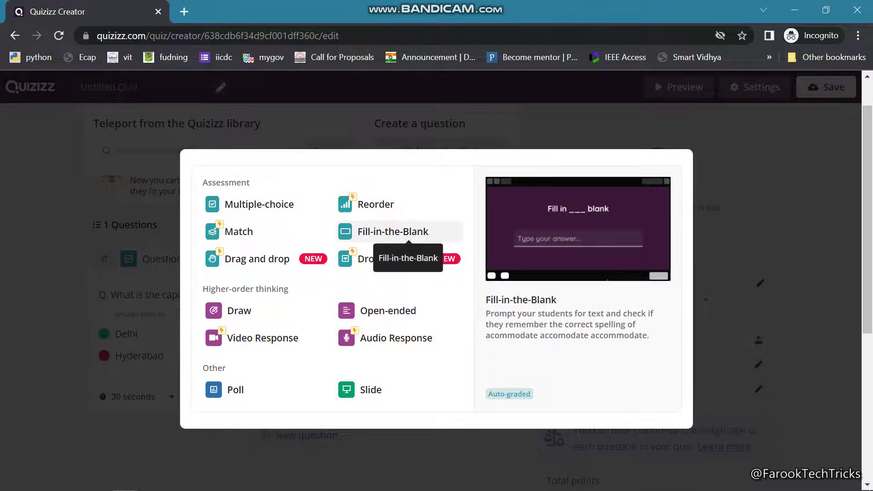
- Make a Fill-in-the-Blank question reading 'Hyderabad is located in _______________'
{"action": "left_click", "coordinate": [391, 229]}
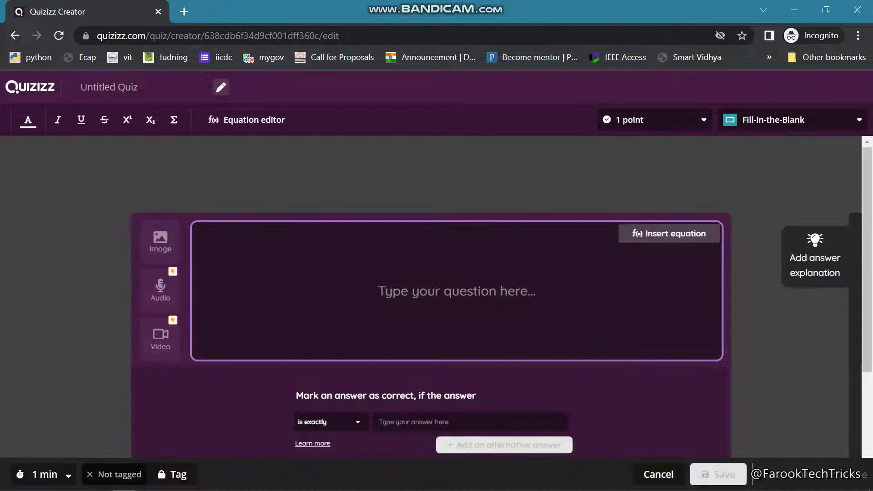
{"action": "type", "text": "He"}
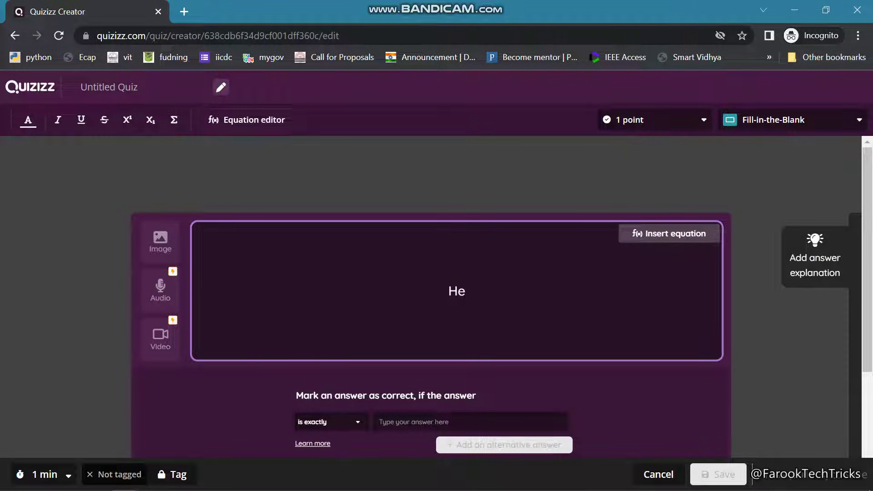
{"action": "key", "text": "BackSpace"}
{"action": "key", "text": "BackSpace"}
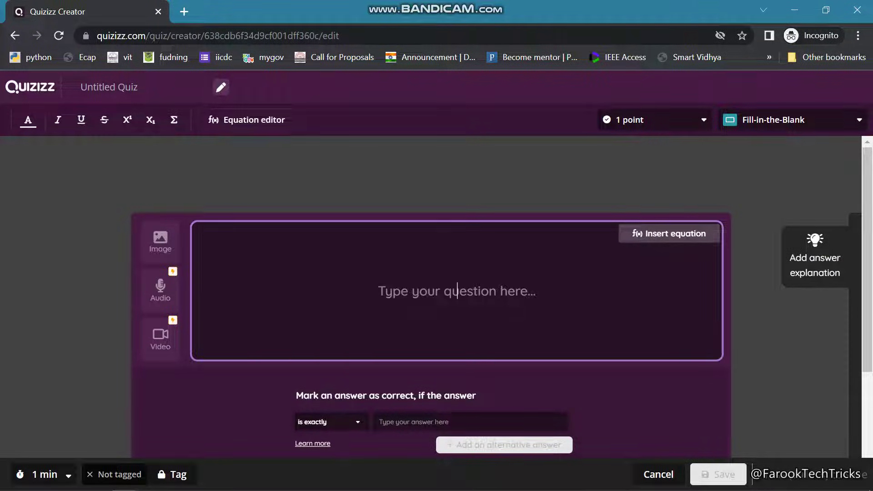
{"action": "type", "text": "What"}
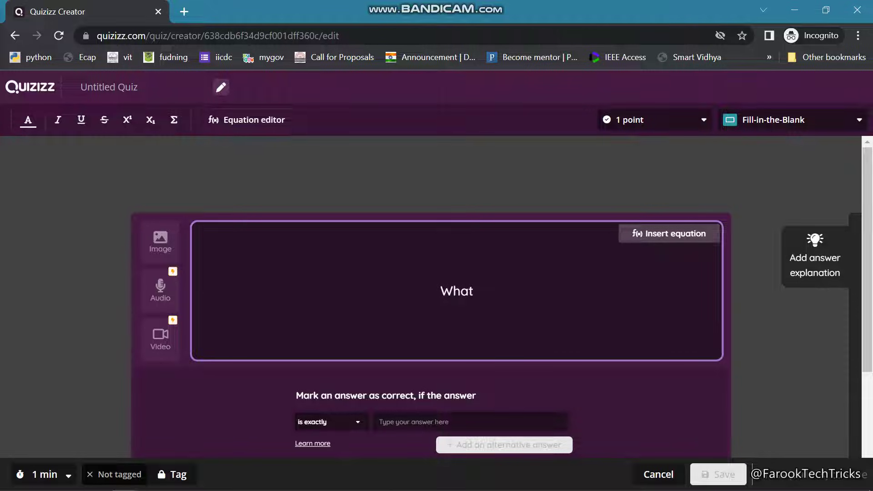
{"action": "key", "text": "BackSpace"}
{"action": "key", "text": "BackSpace"}
{"action": "key", "text": "BackSpace"}
{"action": "key", "text": "BackSpace"}
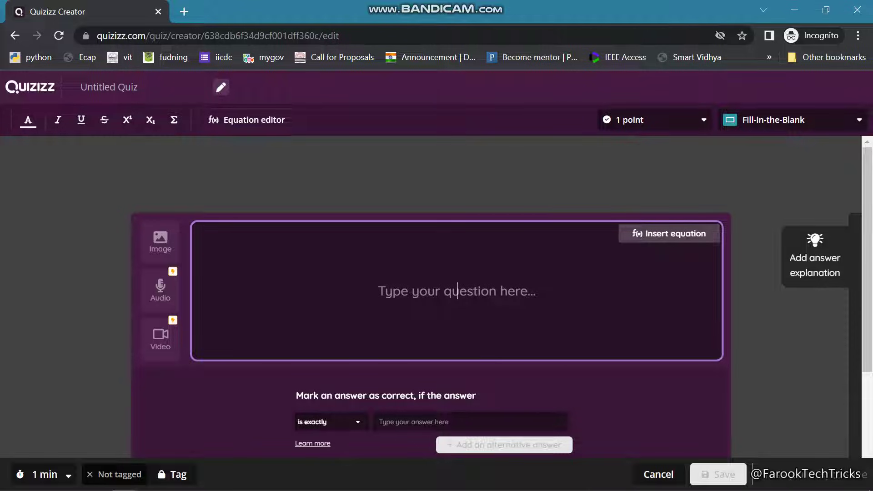
{"action": "type", "text": "Hyderabad is lo"}
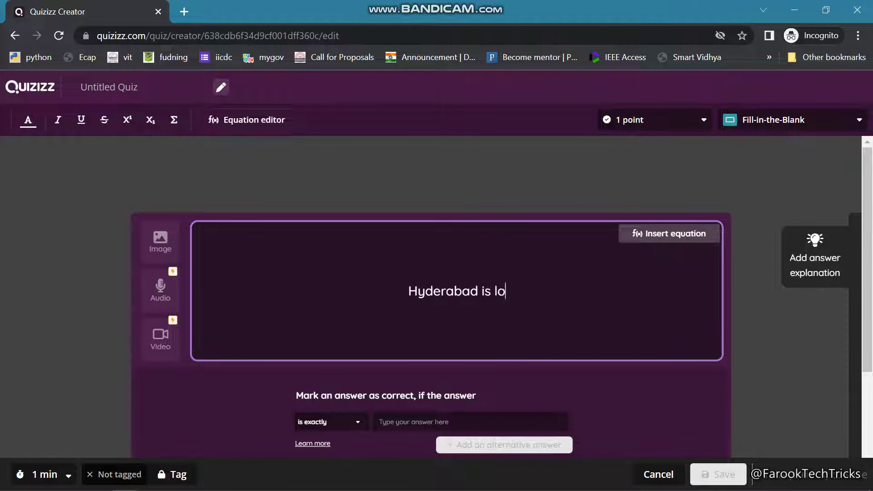
{"action": "type", "text": "cated in _______________"}
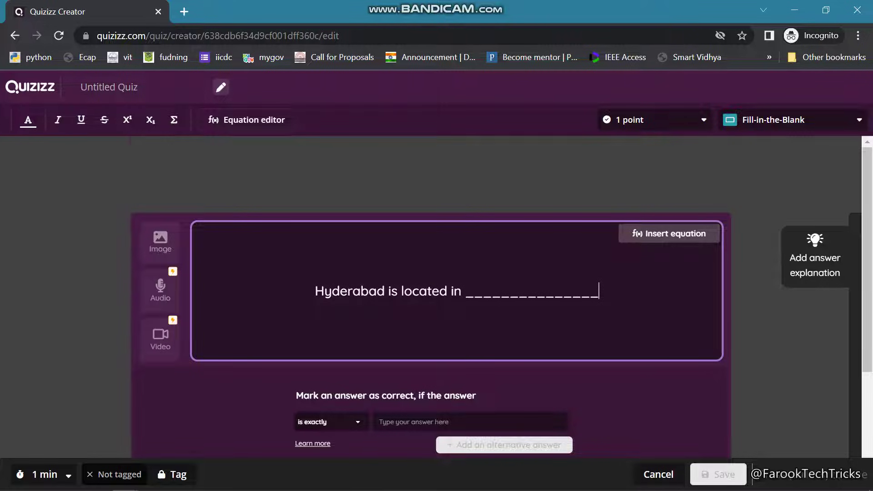
{"action": "scroll", "coordinate": [436, 296], "scroll_direction": "down", "scroll_amount": 3}
{"action": "left_click", "coordinate": [342, 286]}
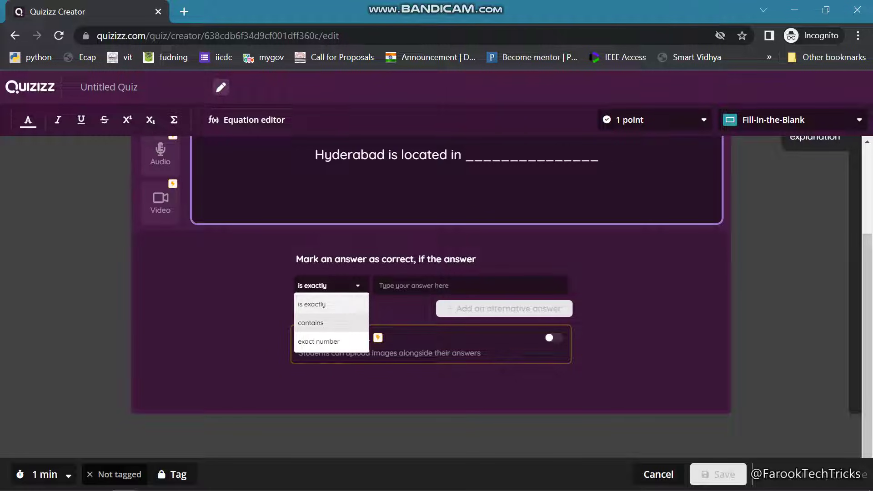
- Keep 'is exactly' matching, enter Telangana as the answer, and save question 2
{"action": "left_click", "coordinate": [339, 304]}
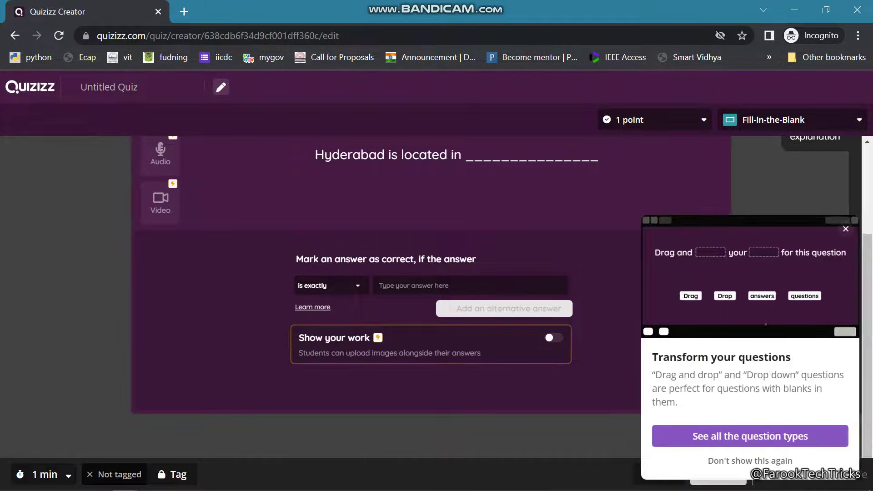
{"action": "left_click", "coordinate": [431, 290]}
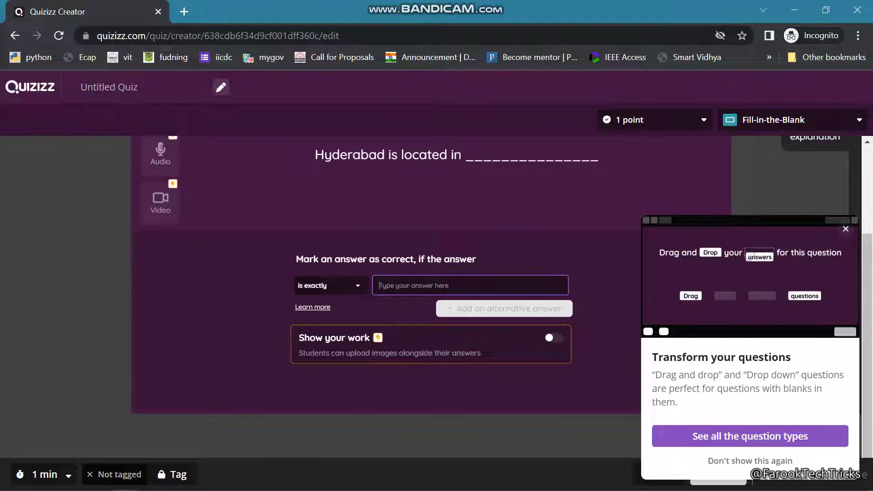
{"action": "type", "text": "Telangana"}
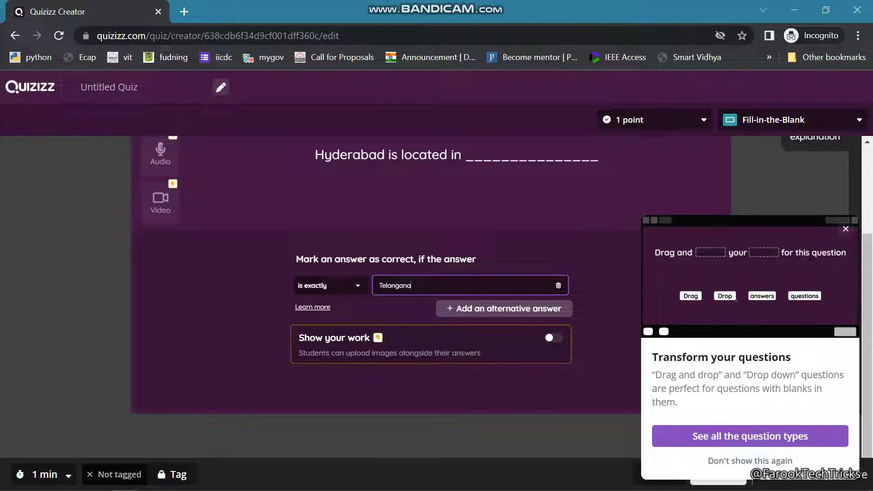
{"action": "left_click", "coordinate": [750, 436]}
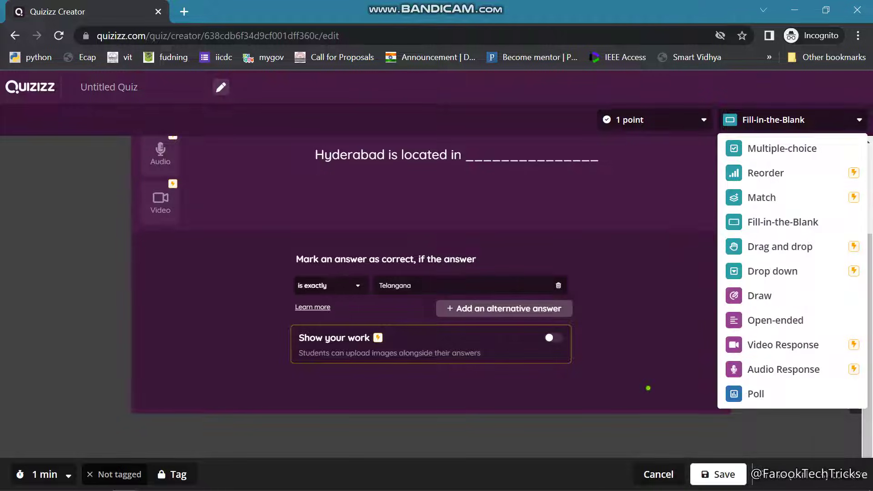
{"action": "left_click", "coordinate": [723, 474]}
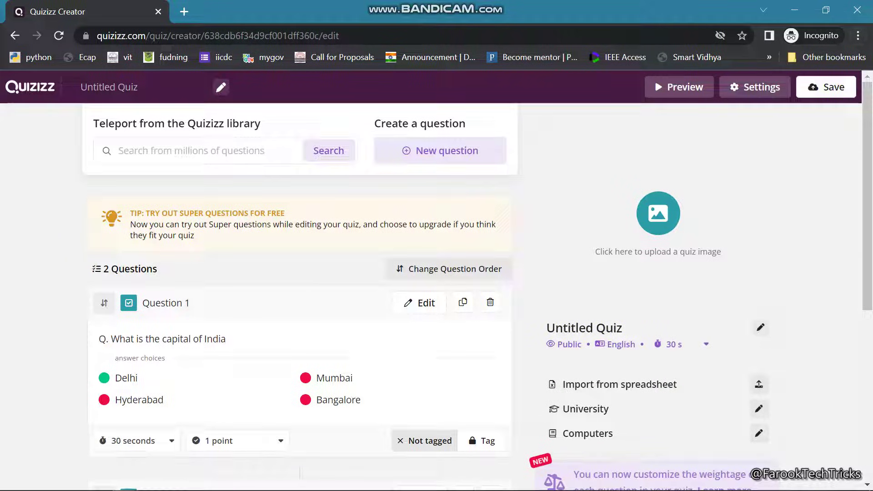
- Save the quiz as 'General' and set its subject to Education
{"action": "left_click", "coordinate": [837, 87]}
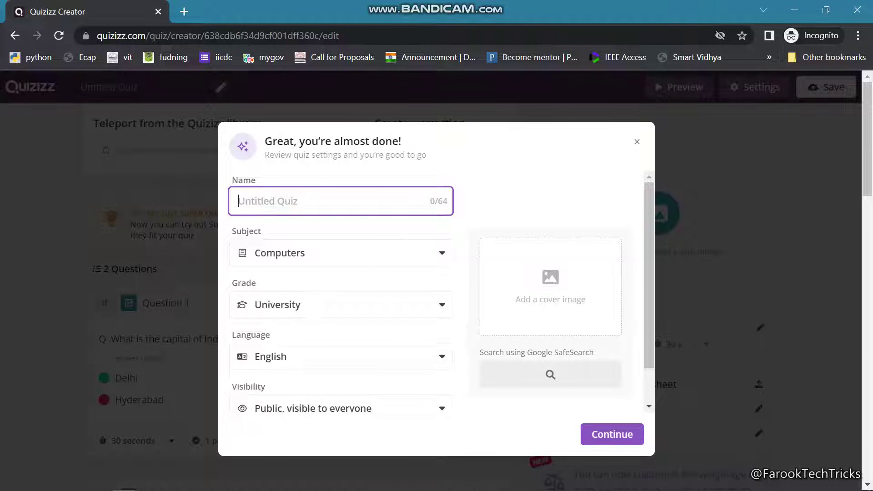
{"action": "type", "text": "Gen"}
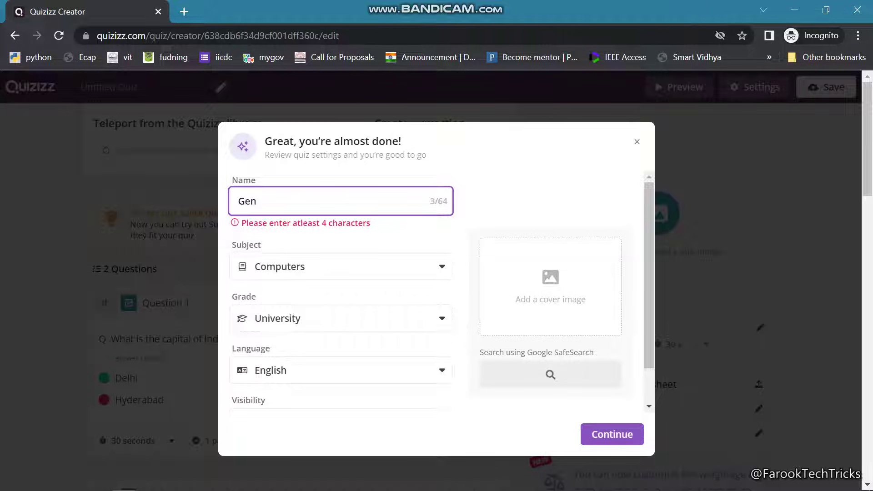
{"action": "type", "text": "eral"}
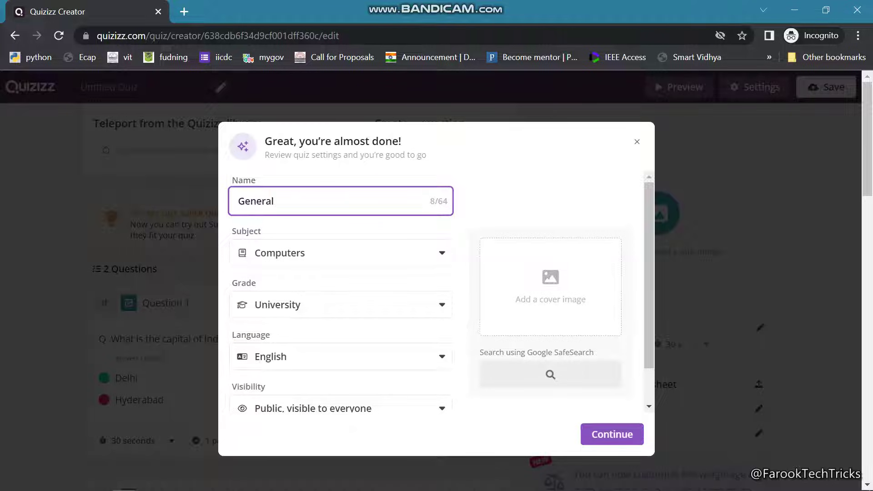
{"action": "left_click", "coordinate": [405, 253]}
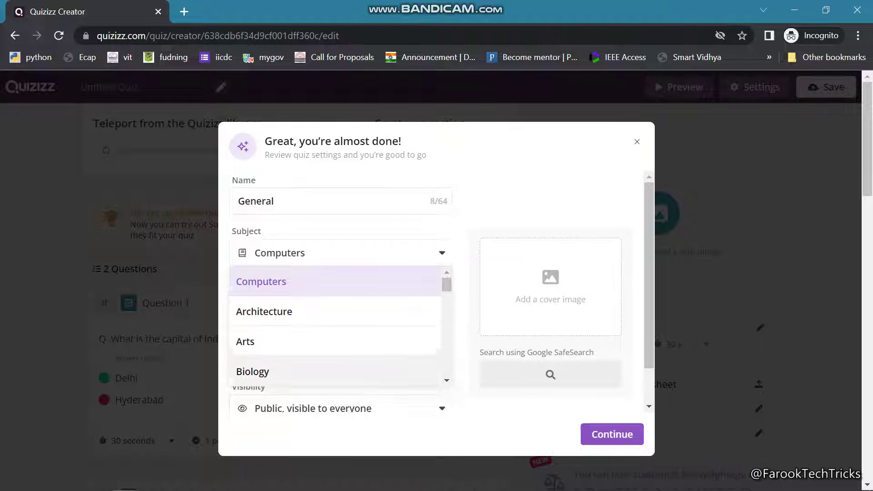
{"action": "scroll", "coordinate": [336, 346], "scroll_direction": "down", "scroll_amount": 3}
{"action": "scroll", "coordinate": [337, 327], "scroll_direction": "up", "scroll_amount": 3}
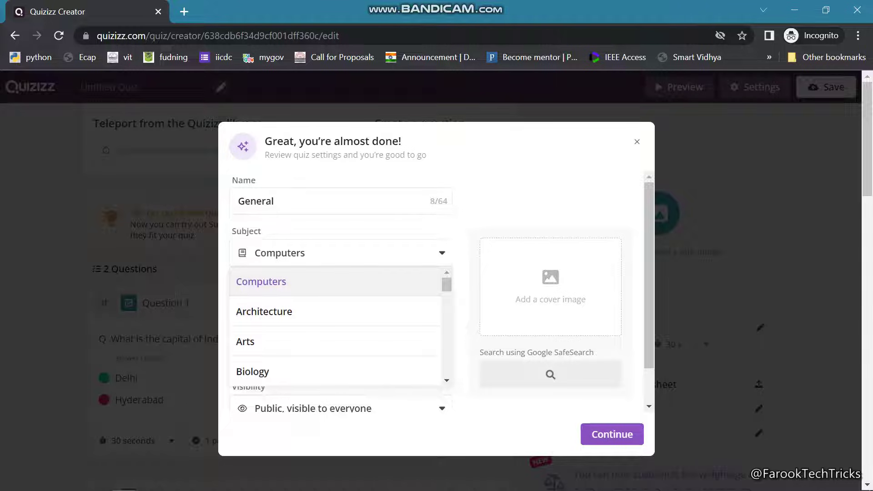
{"action": "scroll", "coordinate": [337, 325], "scroll_direction": "down", "scroll_amount": 2}
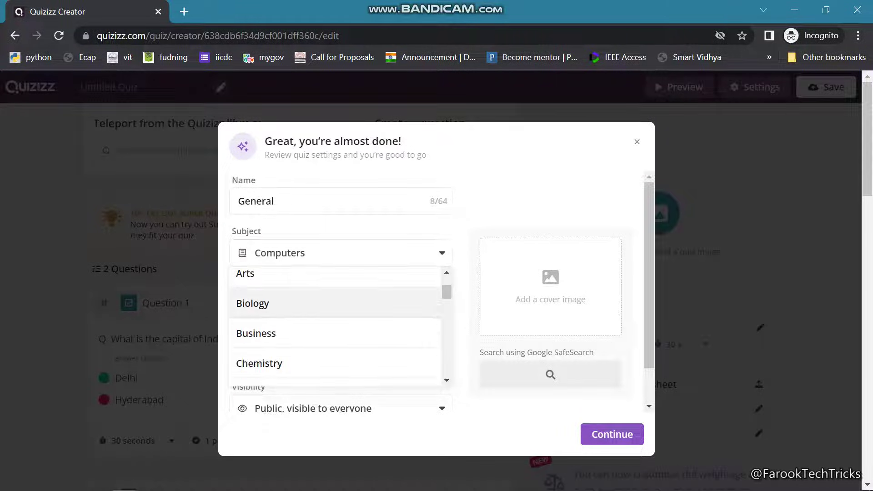
{"action": "scroll", "coordinate": [336, 325], "scroll_direction": "down", "scroll_amount": 4}
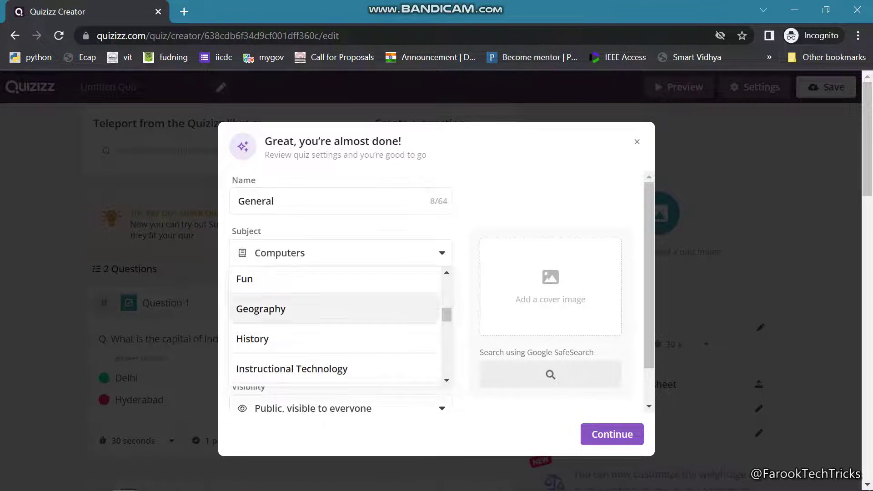
{"action": "scroll", "coordinate": [336, 325], "scroll_direction": "up", "scroll_amount": 2}
{"action": "left_click", "coordinate": [337, 287]}
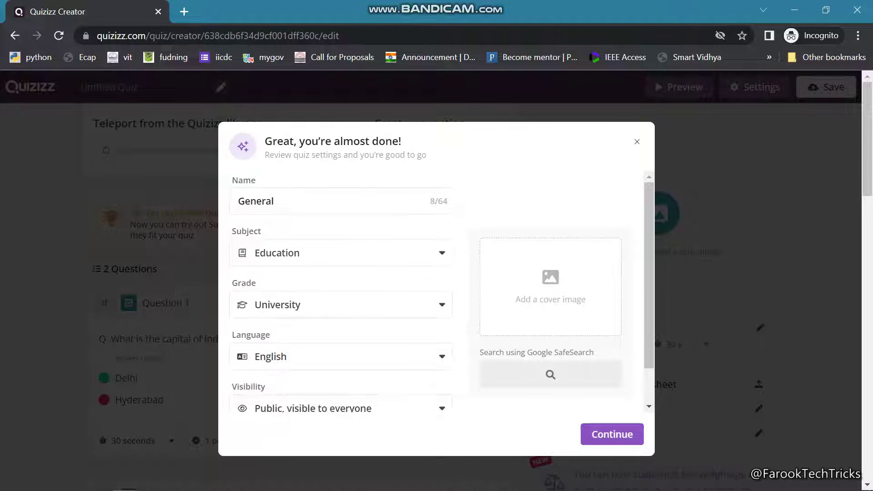
- Set the grade to 8th and confirm Public visibility
{"action": "scroll", "coordinate": [443, 292], "scroll_direction": "down", "scroll_amount": 1}
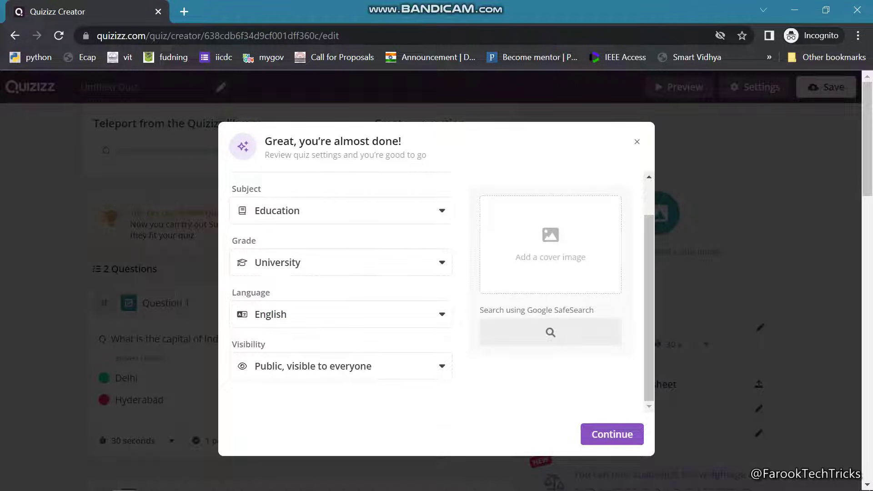
{"action": "left_click", "coordinate": [374, 266]}
{"action": "scroll", "coordinate": [337, 319], "scroll_direction": "down", "scroll_amount": 8}
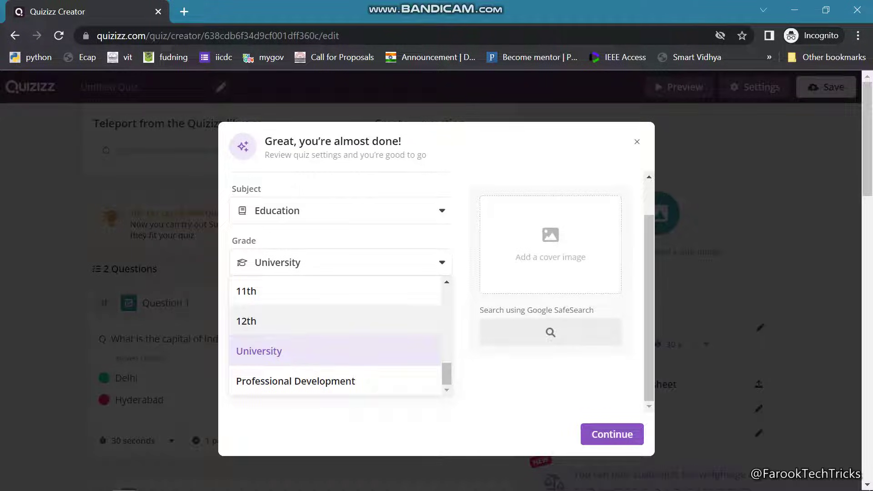
{"action": "scroll", "coordinate": [337, 327], "scroll_direction": "up", "scroll_amount": 8}
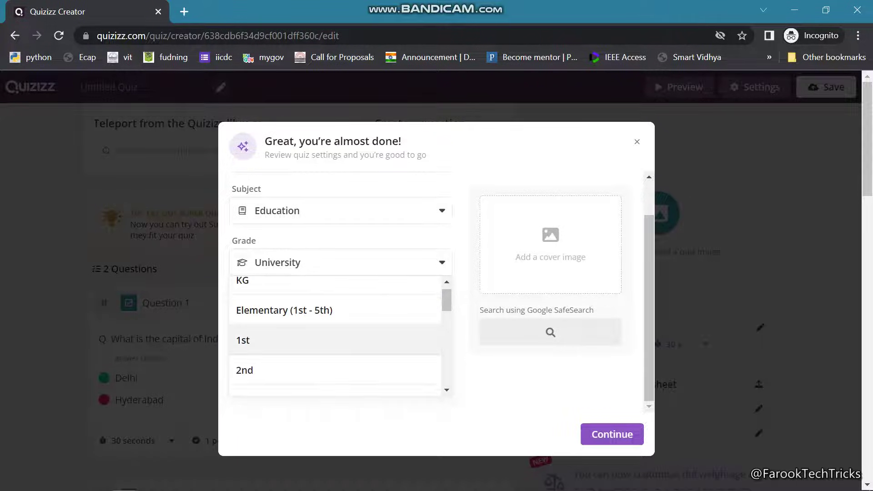
{"action": "scroll", "coordinate": [337, 341], "scroll_direction": "down", "scroll_amount": 8}
{"action": "scroll", "coordinate": [336, 341], "scroll_direction": "up", "scroll_amount": 3}
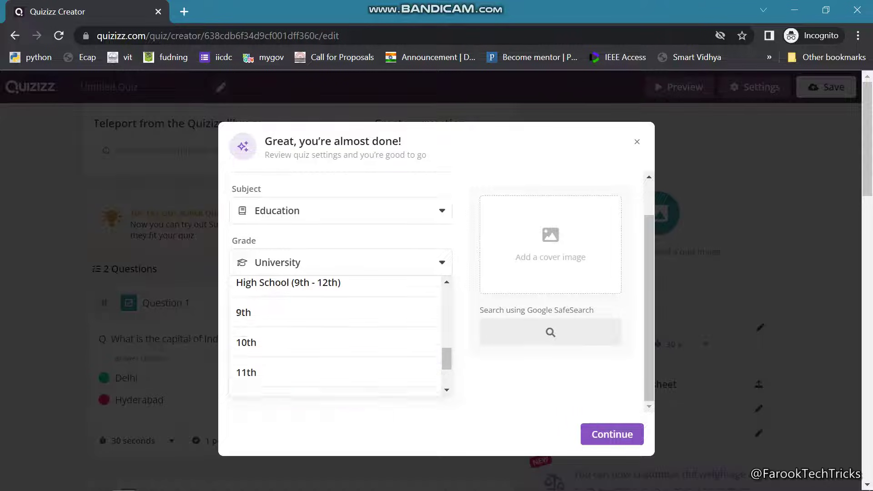
{"action": "left_click", "coordinate": [244, 318]}
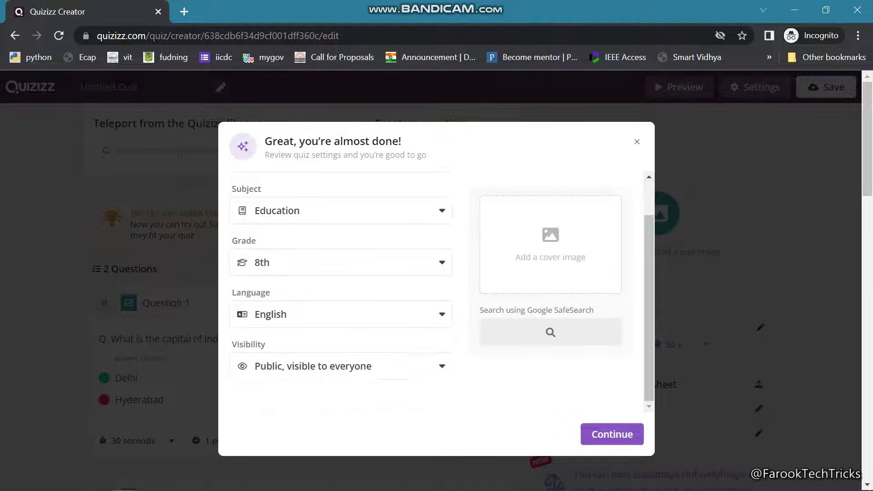
{"action": "left_click", "coordinate": [385, 367]}
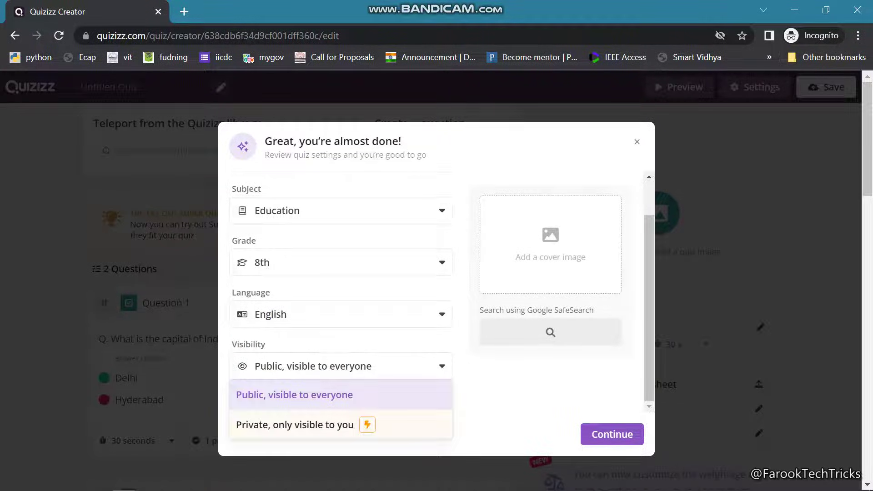
{"action": "left_click", "coordinate": [294, 395]}
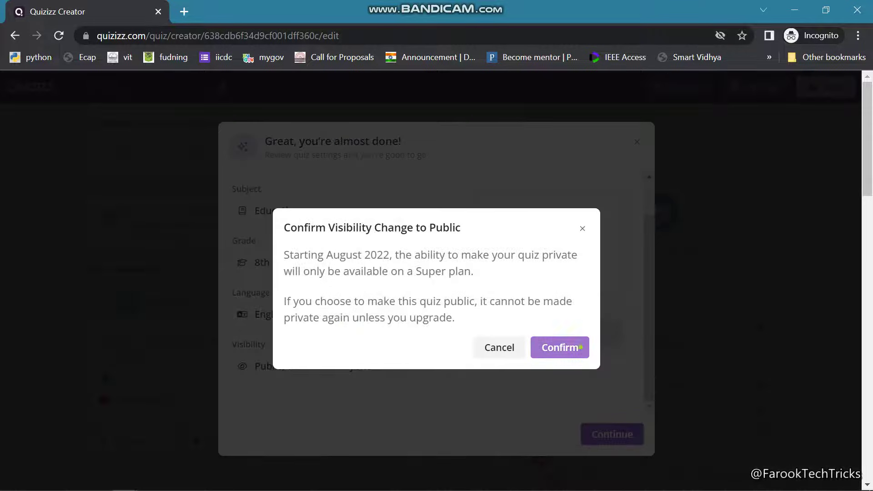
{"action": "left_click", "coordinate": [582, 348]}
- Finish saving the General quiz, dismiss the Edit questions tip, and open Start a live quiz
{"action": "left_click", "coordinate": [612, 434]}
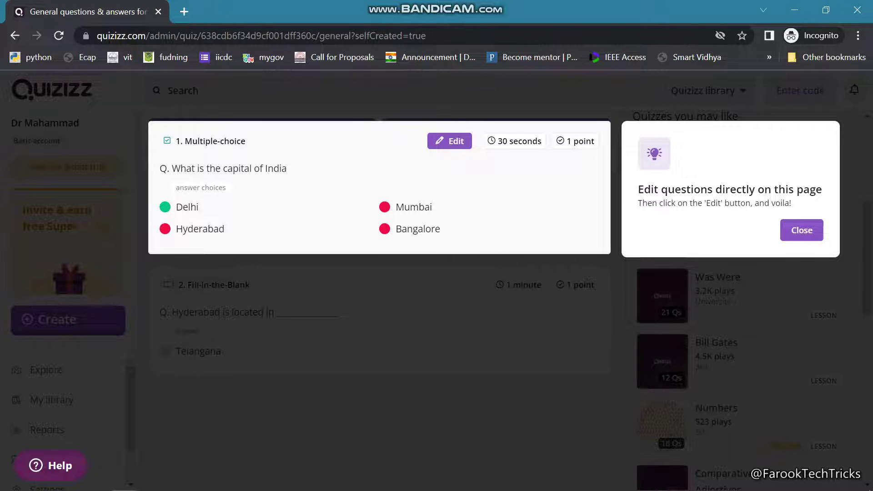
{"action": "left_click", "coordinate": [802, 230]}
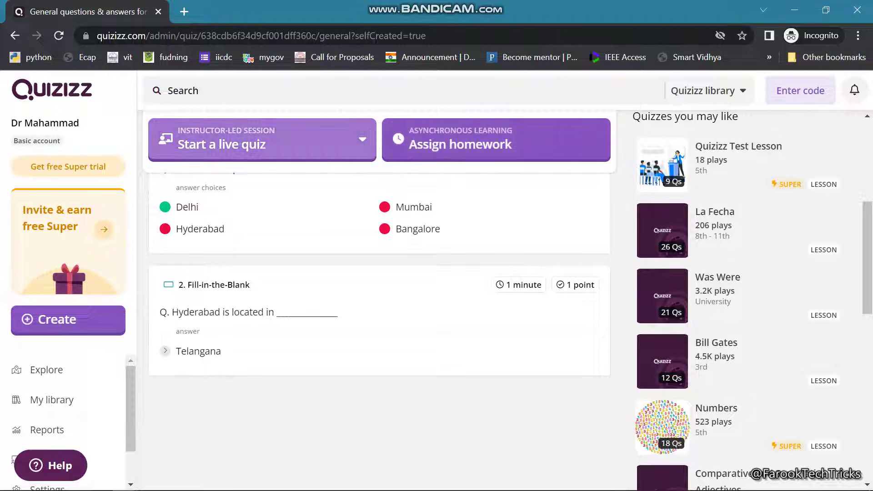
{"action": "left_click", "coordinate": [355, 144]}
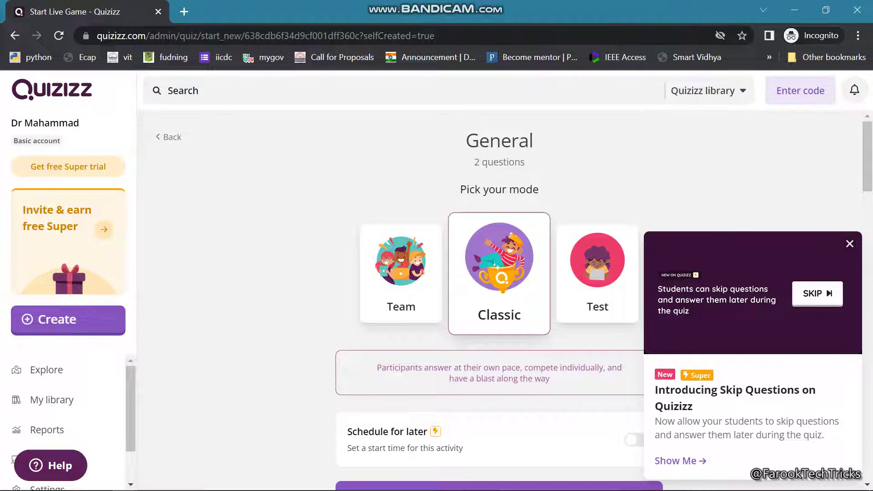
{"action": "scroll", "coordinate": [501, 295], "scroll_direction": "down", "scroll_amount": 1}
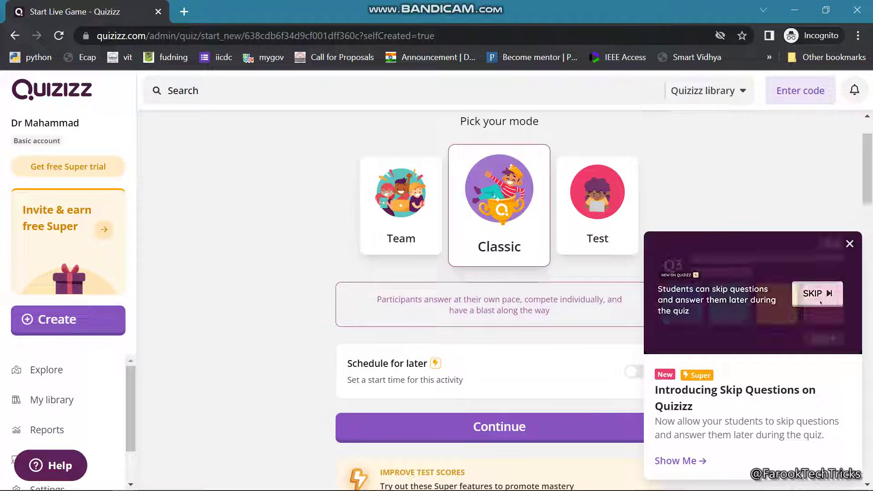
{"action": "key", "text": "Escape"}
{"action": "scroll", "coordinate": [499, 301], "scroll_direction": "up", "scroll_amount": 3}
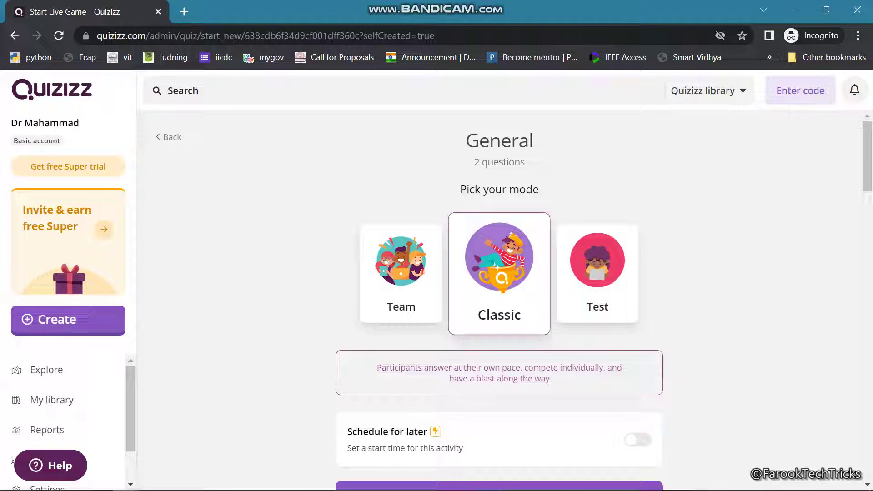
{"action": "scroll", "coordinate": [500, 300], "scroll_direction": "down", "scroll_amount": 2}
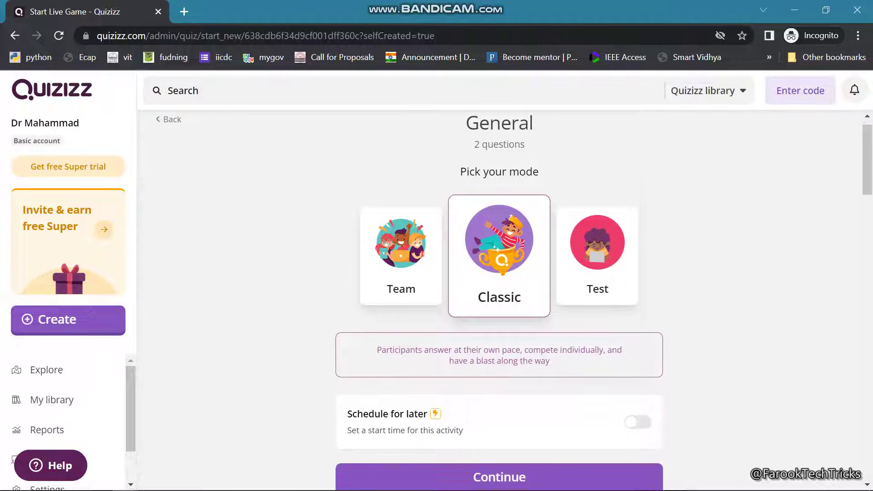
{"action": "left_click", "coordinate": [600, 220]}
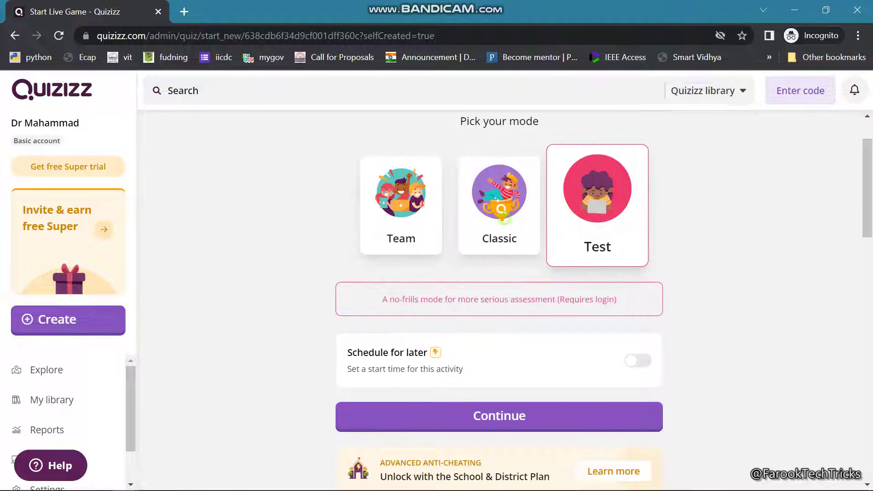
{"action": "left_click", "coordinate": [501, 218]}
{"action": "scroll", "coordinate": [499, 300], "scroll_direction": "down", "scroll_amount": 5}
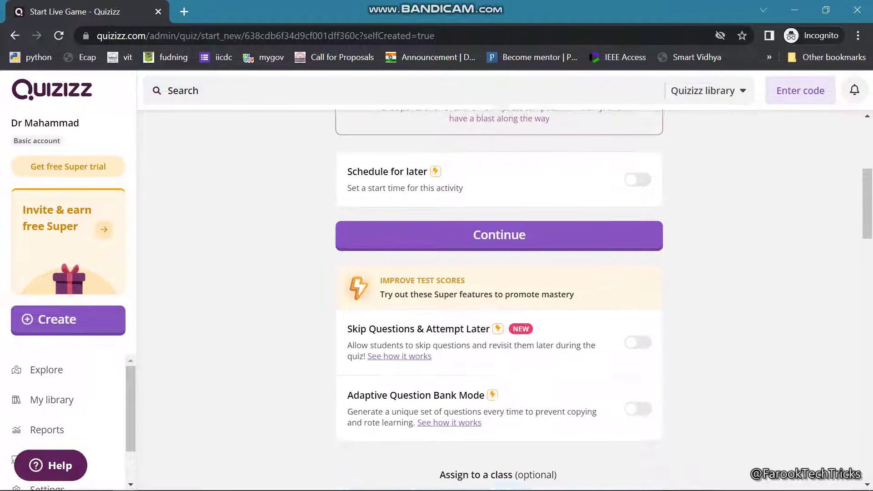
{"action": "scroll", "coordinate": [499, 300], "scroll_direction": "up", "scroll_amount": 2}
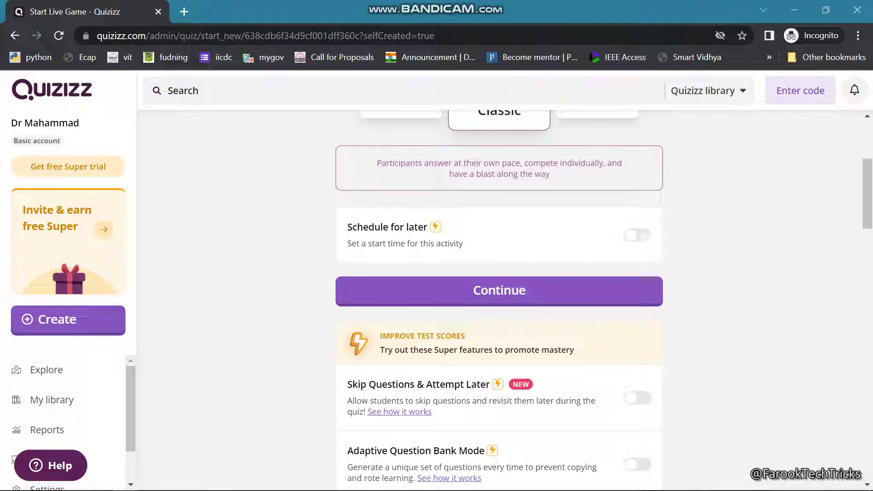
{"action": "scroll", "coordinate": [500, 300], "scroll_direction": "down", "scroll_amount": 3}
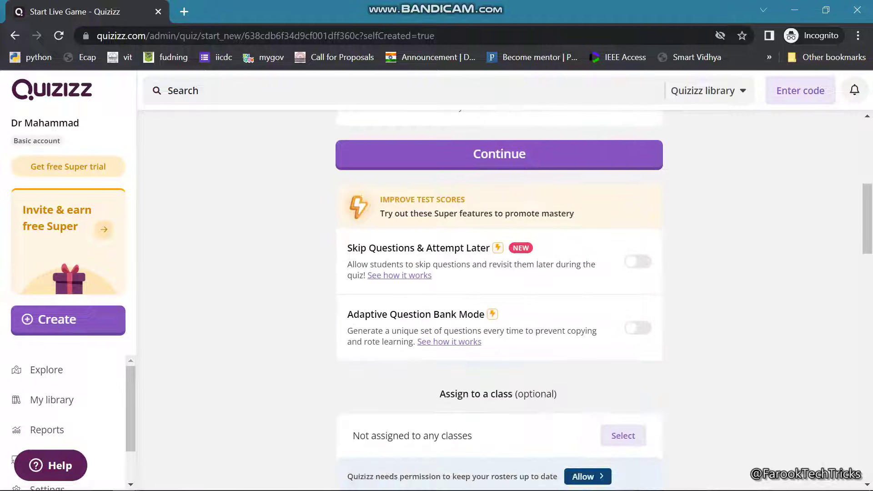
{"action": "scroll", "coordinate": [499, 300], "scroll_direction": "down", "scroll_amount": 4}
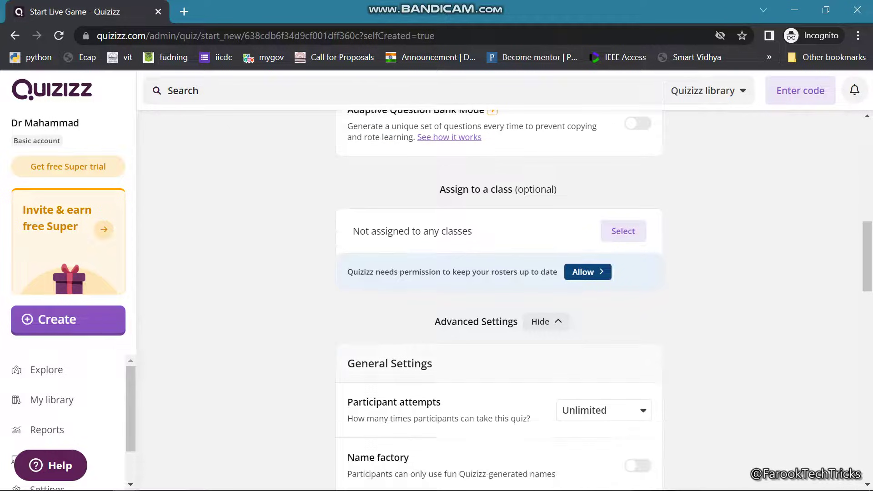
{"action": "scroll", "coordinate": [499, 301], "scroll_direction": "up", "scroll_amount": 7}
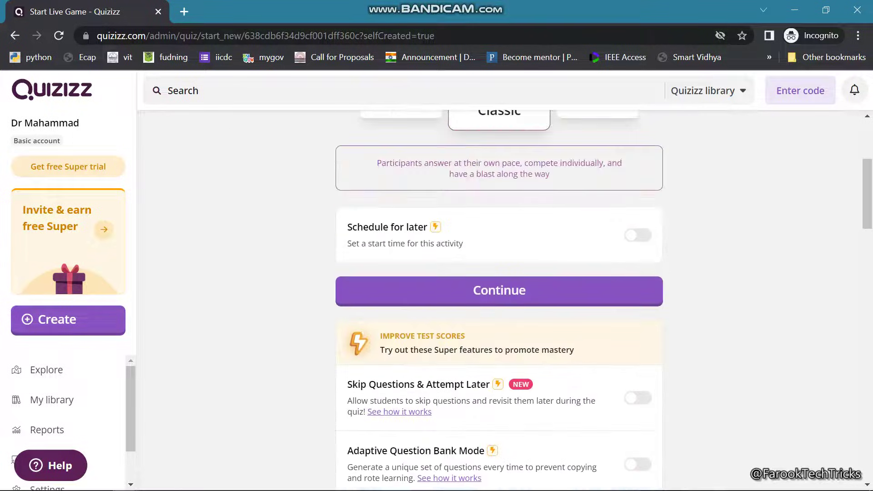
{"action": "scroll", "coordinate": [500, 300], "scroll_direction": "up", "scroll_amount": 4}
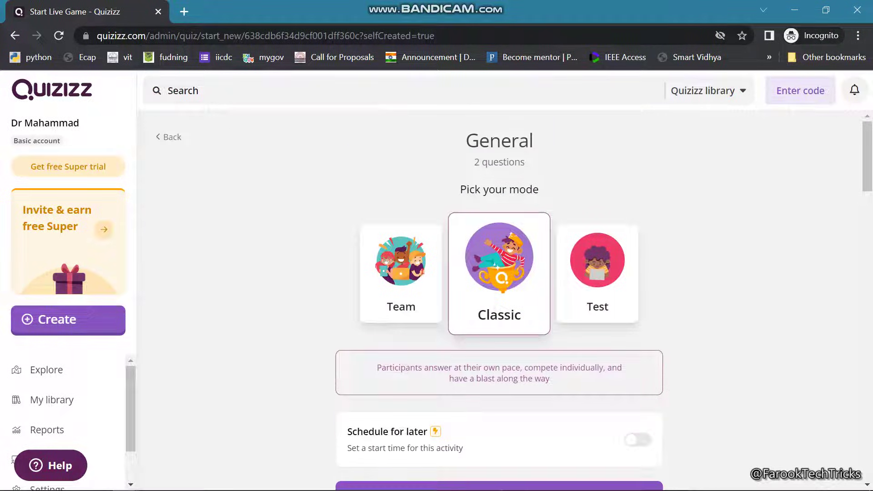
{"action": "scroll", "coordinate": [499, 300], "scroll_direction": "down", "scroll_amount": 4}
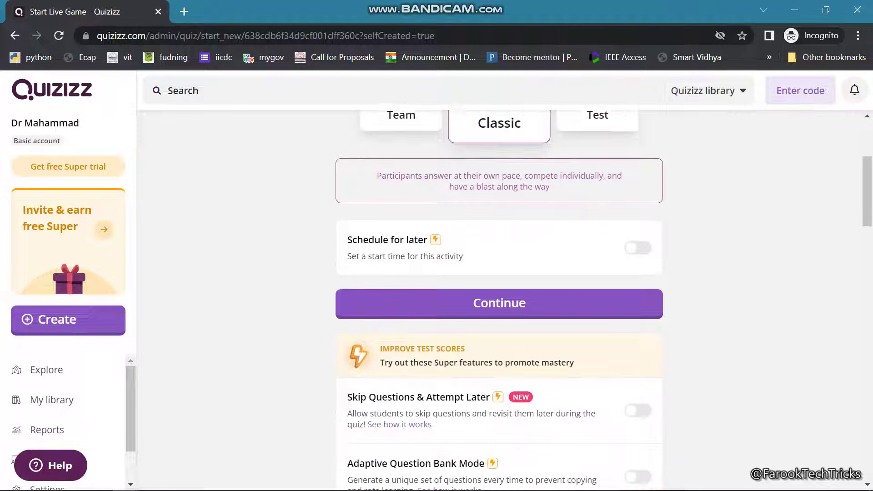
{"action": "scroll", "coordinate": [499, 300], "scroll_direction": "down", "scroll_amount": 1}
{"action": "scroll", "coordinate": [499, 300], "scroll_direction": "down", "scroll_amount": 1}
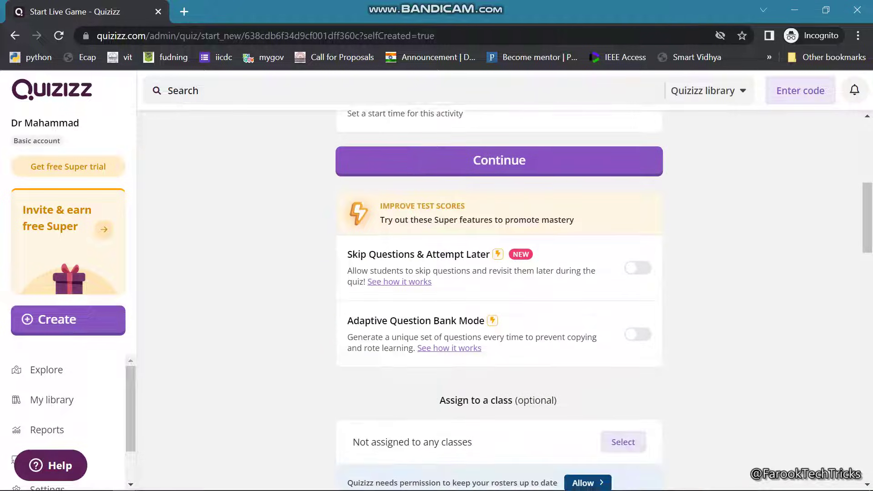
{"action": "scroll", "coordinate": [499, 300], "scroll_direction": "down", "scroll_amount": 1}
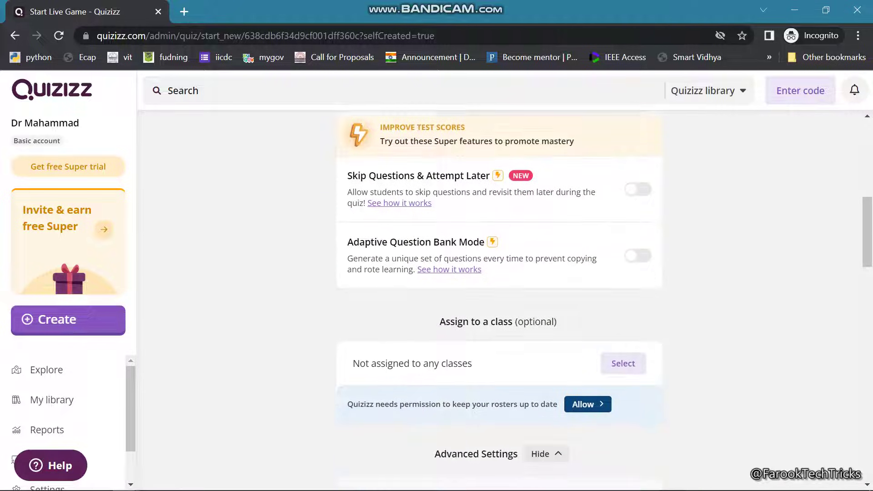
{"action": "scroll", "coordinate": [500, 300], "scroll_direction": "down", "scroll_amount": 1}
{"action": "scroll", "coordinate": [499, 300], "scroll_direction": "down", "scroll_amount": 1}
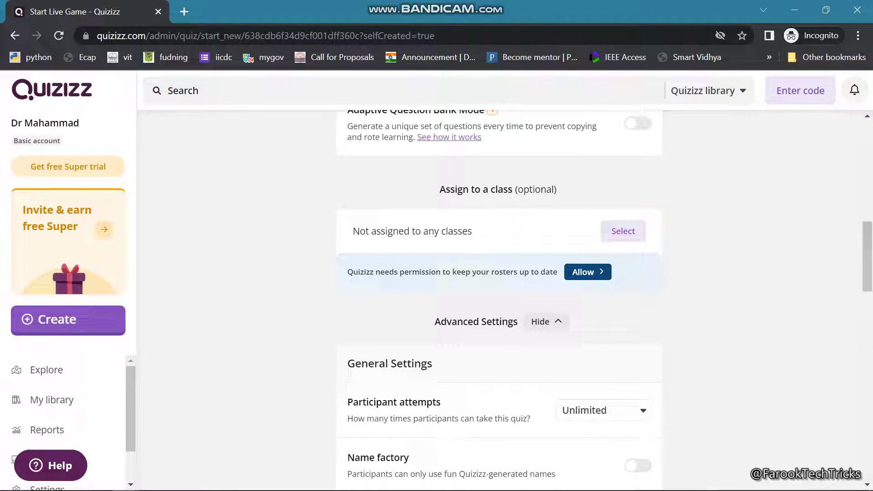
{"action": "scroll", "coordinate": [499, 300], "scroll_direction": "down", "scroll_amount": 4}
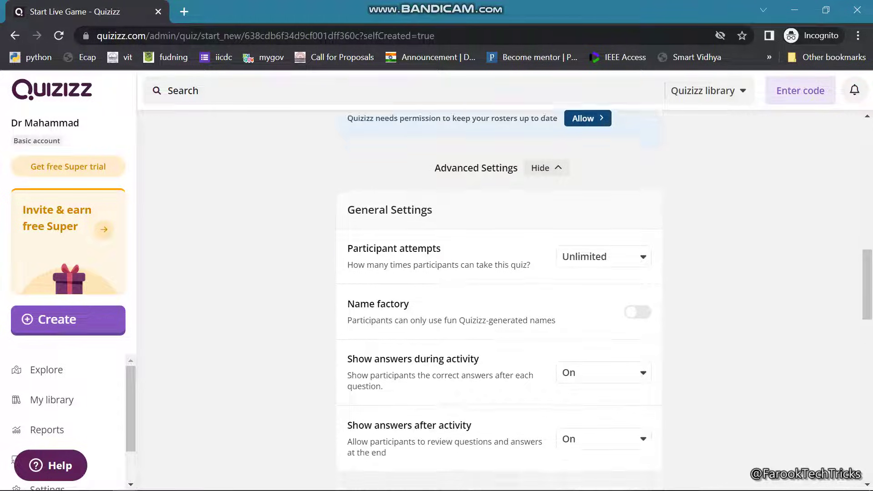
{"action": "scroll", "coordinate": [499, 301], "scroll_direction": "down", "scroll_amount": 8}
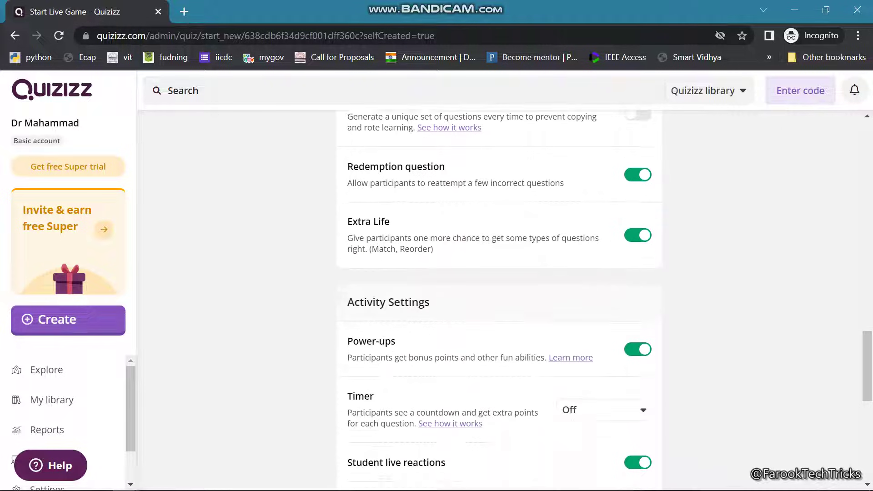
{"action": "scroll", "coordinate": [499, 300], "scroll_direction": "down", "scroll_amount": 5}
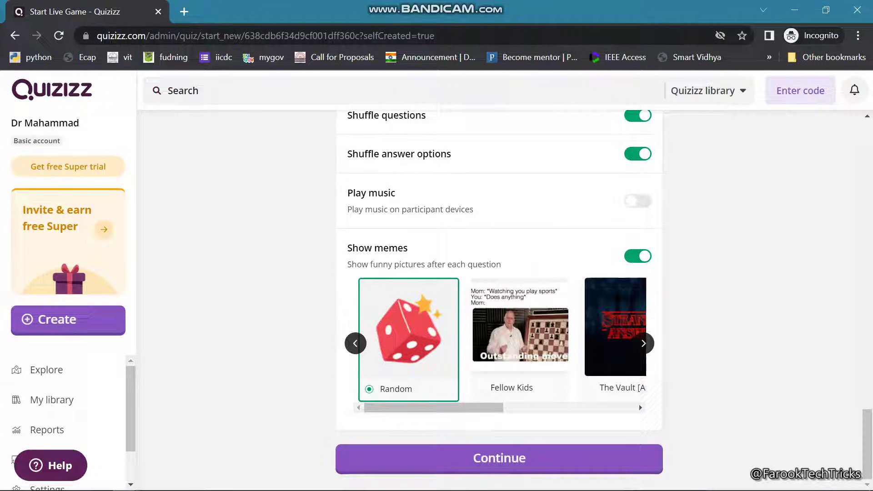
- Keep the Random meme set and launch the live Classic game to get its join code
{"action": "left_click", "coordinate": [644, 343]}
{"action": "left_click", "coordinate": [355, 343]}
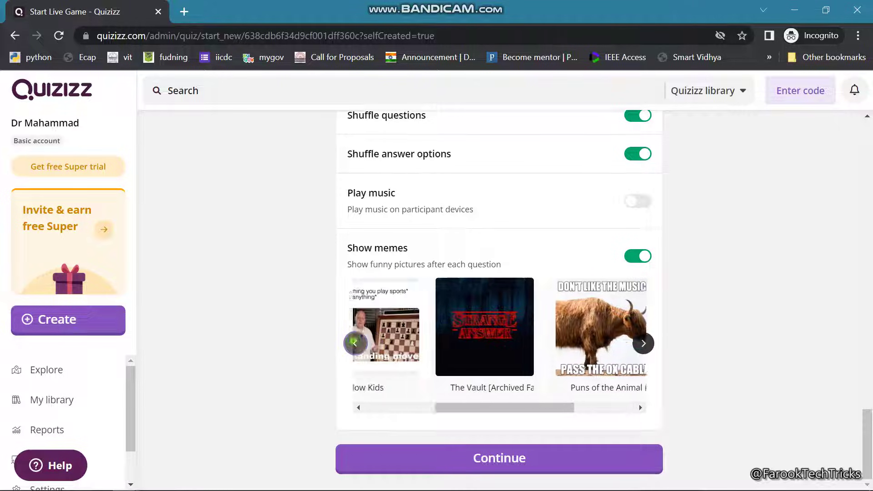
{"action": "left_click", "coordinate": [499, 457]}
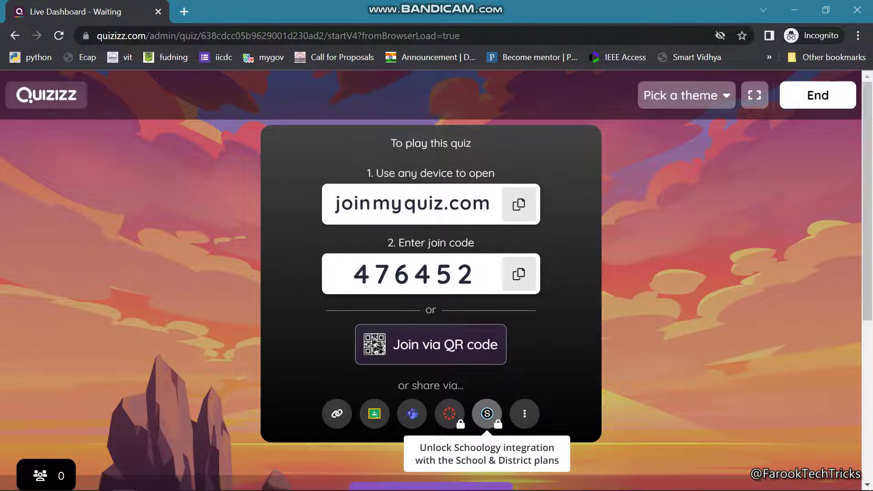
- Copy the joinmyquiz.com join link and open it in a new browser tab
{"action": "left_click", "coordinate": [516, 207]}
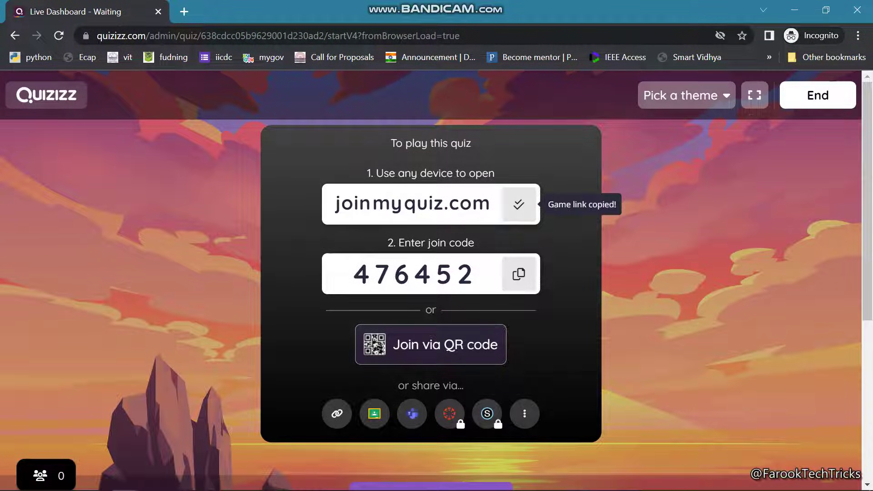
{"action": "key", "text": "ctrl+t"}
{"action": "key", "text": "ctrl+v"}
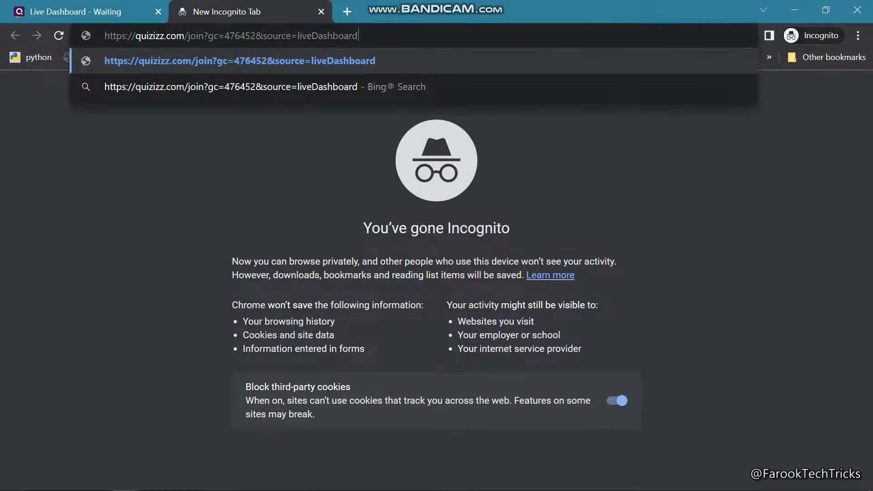
{"action": "key", "text": "Return"}
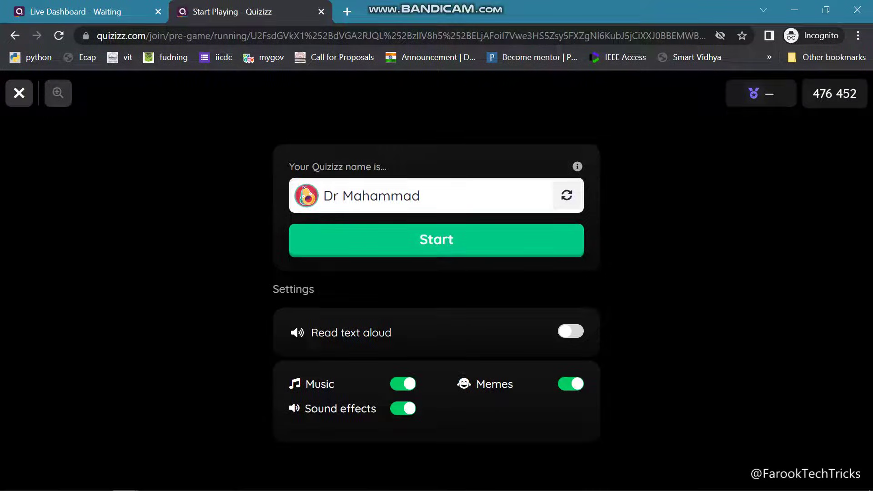
- Replace the prefilled player name with Welcome and join the game
{"action": "triple_click", "coordinate": [485, 199]}
{"action": "type", "text": "7"}
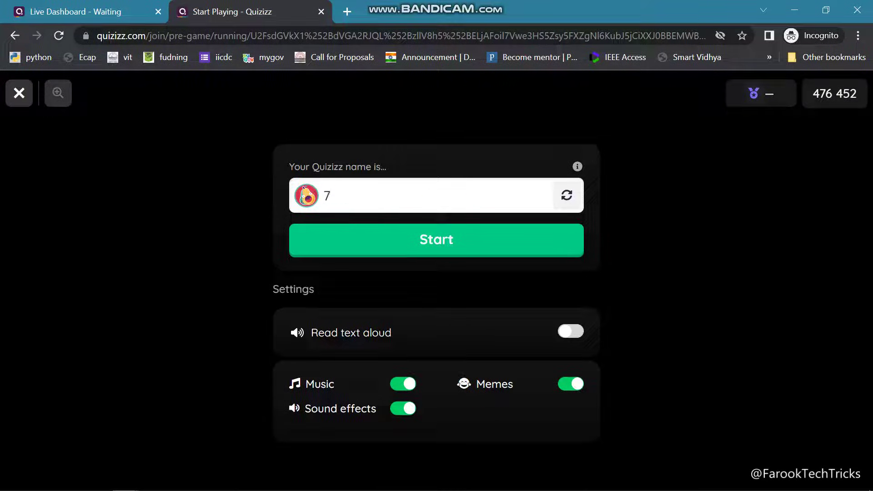
{"action": "key", "text": "BackSpace"}
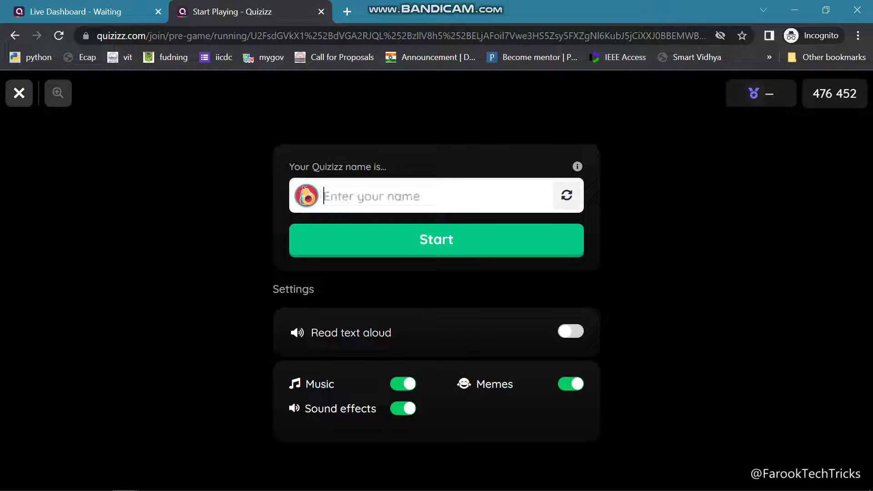
{"action": "type", "text": "Welcome"}
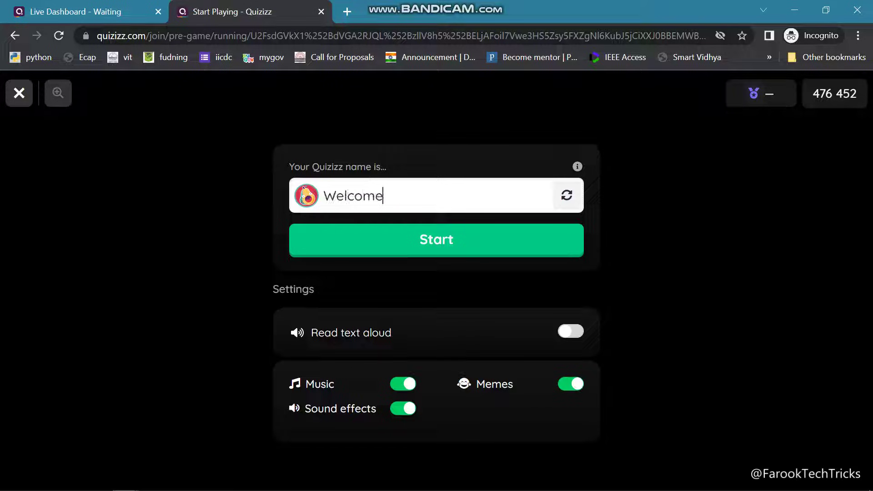
{"action": "key", "text": "Return"}
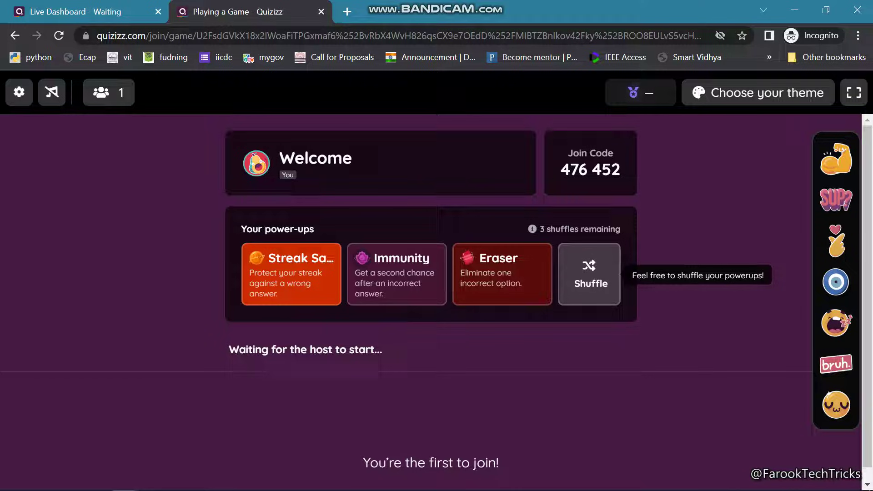
- Dismiss the reactions tip on the host dashboard, start the game, and return to the player tab
{"action": "key", "text": "ctrl+shift+Tab"}
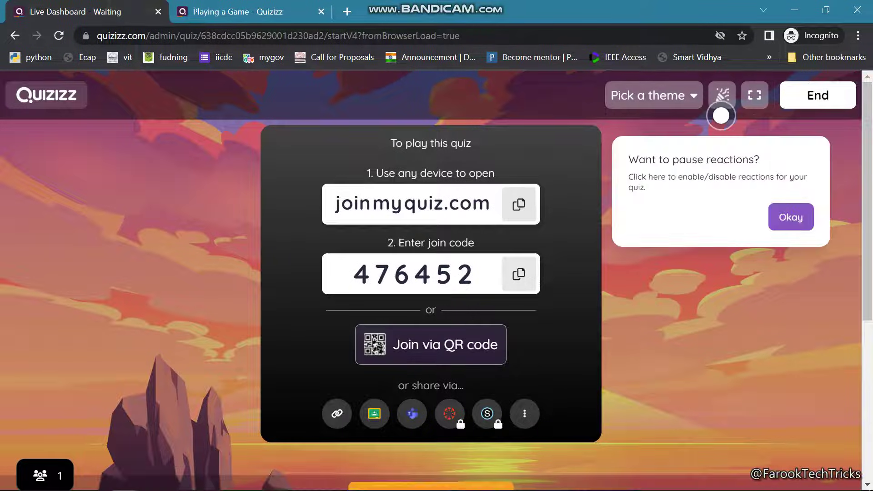
{"action": "key", "text": "ctrl+Tab"}
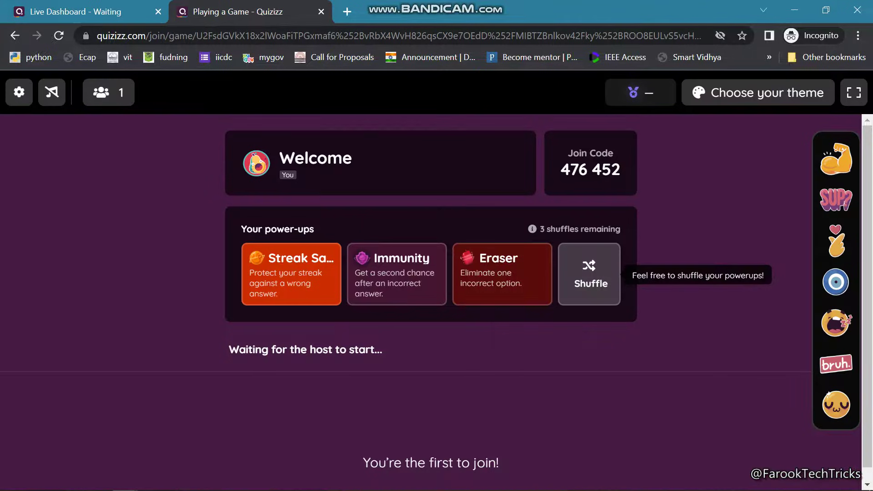
{"action": "key", "text": "ctrl+shift+Tab"}
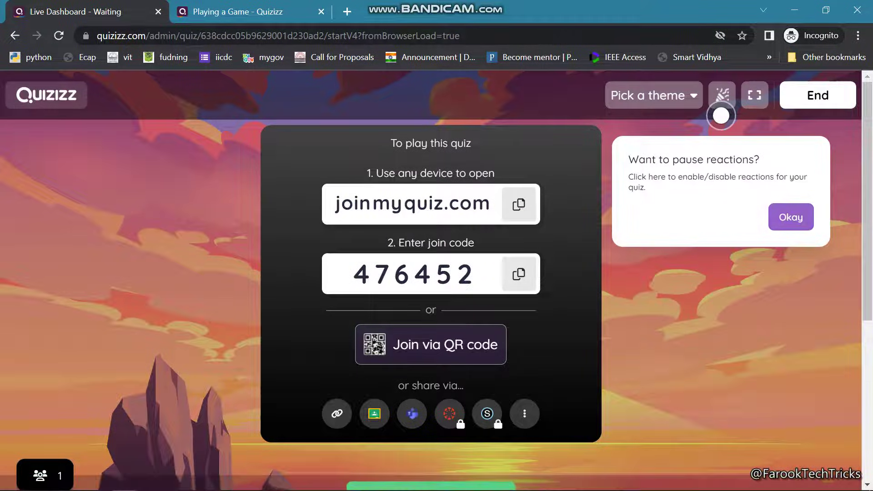
{"action": "left_click", "coordinate": [722, 98]}
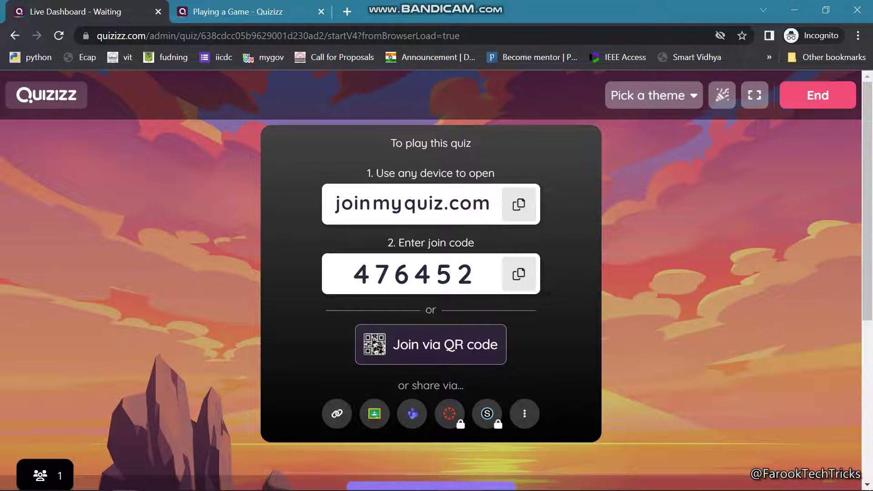
{"action": "scroll", "coordinate": [497, 182], "scroll_direction": "down", "scroll_amount": 6}
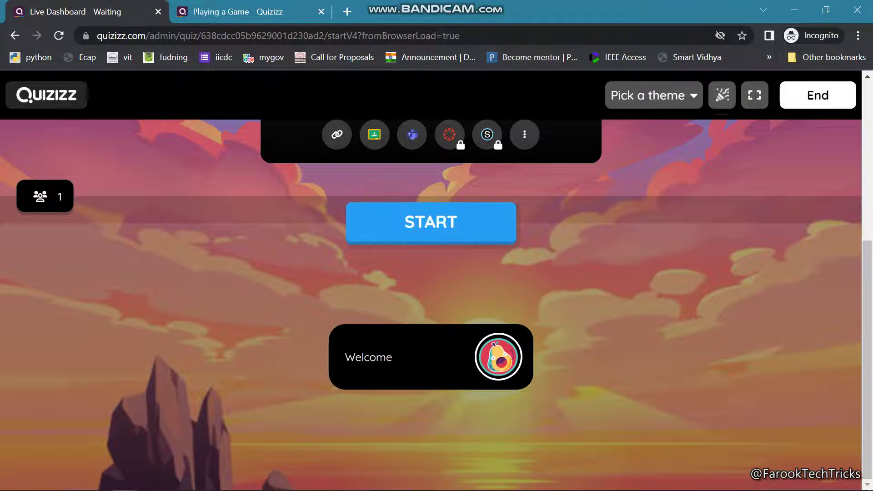
{"action": "left_click", "coordinate": [430, 222]}
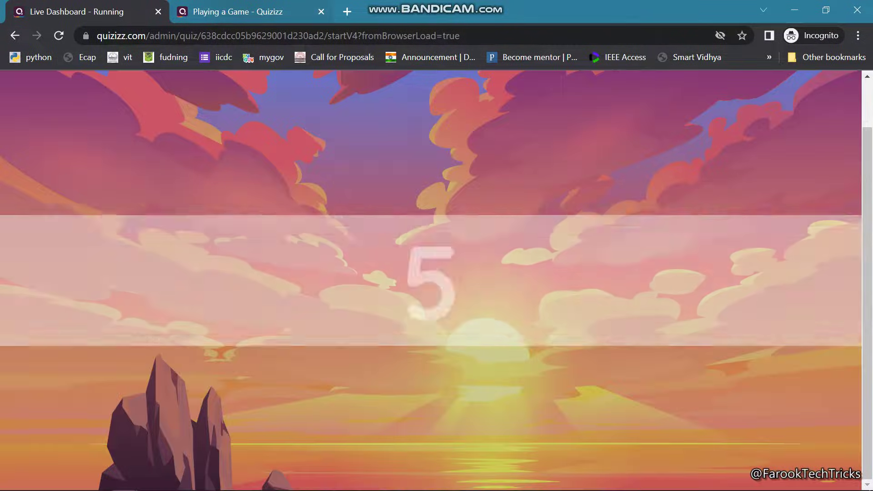
{"action": "key", "text": "ctrl+Tab"}
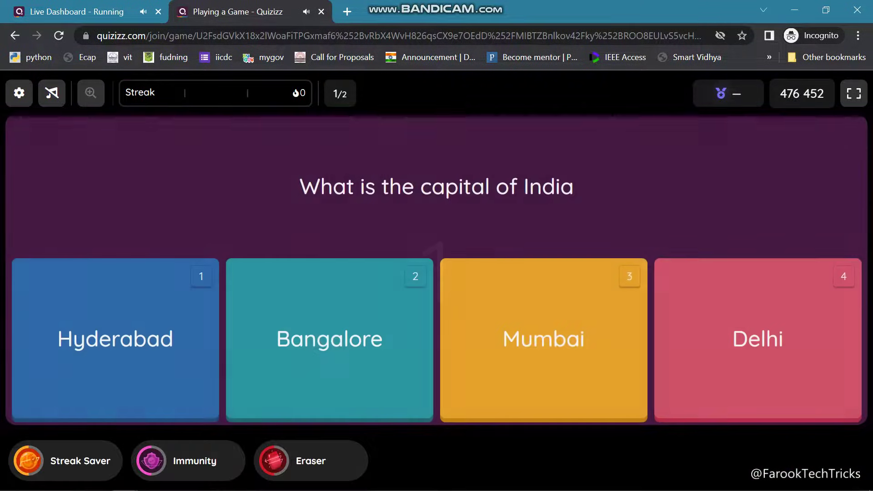
- Answer Delhi for question 1 and Telangana for question 2, then view the host results
{"action": "key", "text": "4"}
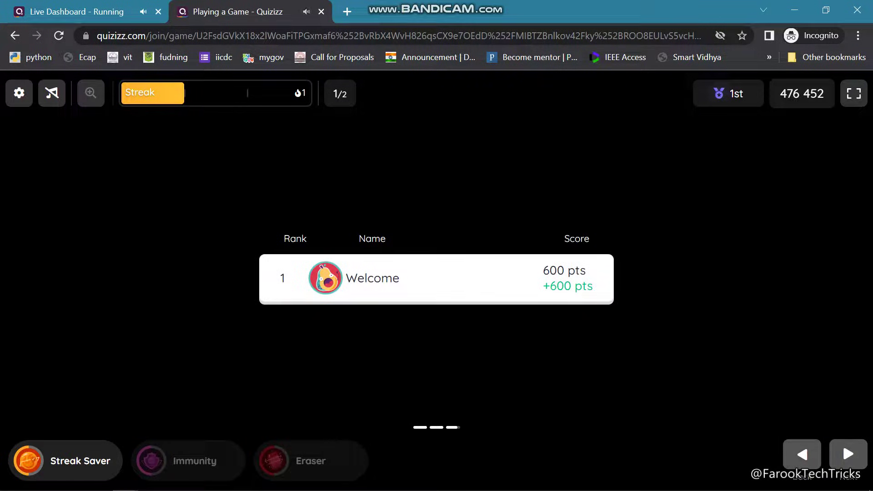
{"action": "left_click", "coordinate": [842, 441]}
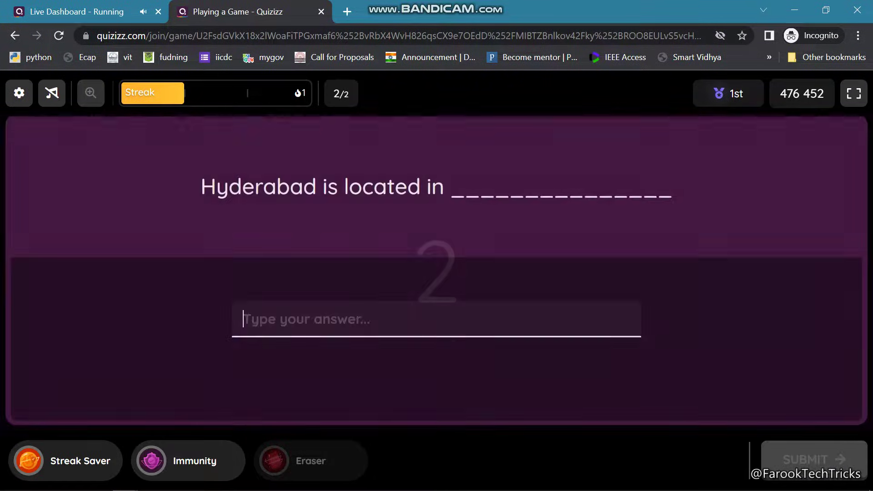
{"action": "type", "text": "Telanaga"}
{"action": "key", "text": "BackSpace"}
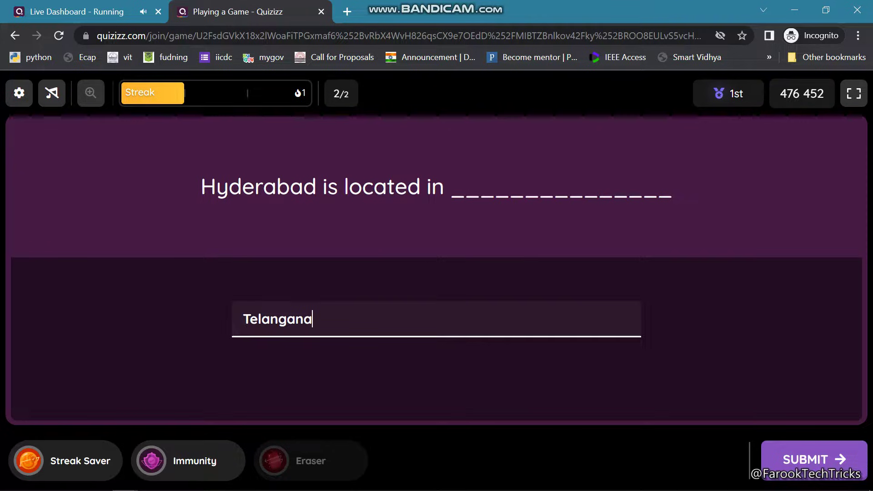
{"action": "key", "text": "Return"}
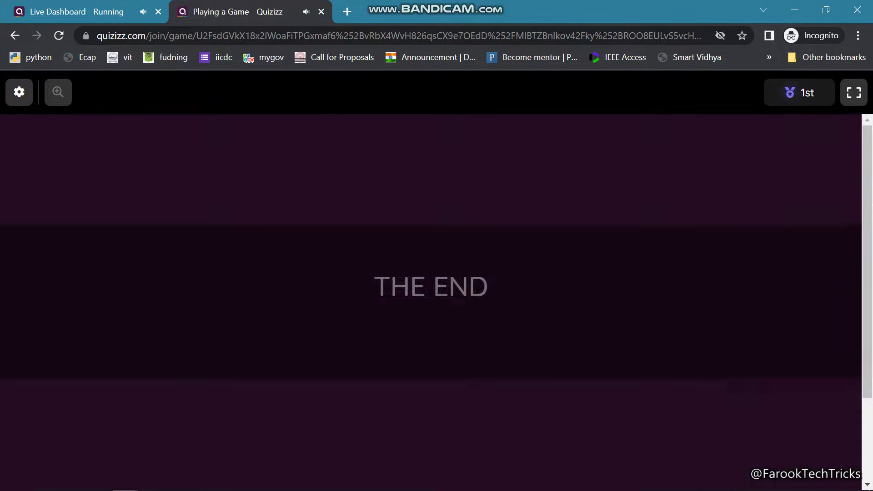
{"action": "key", "text": "ctrl+shift+Tab"}
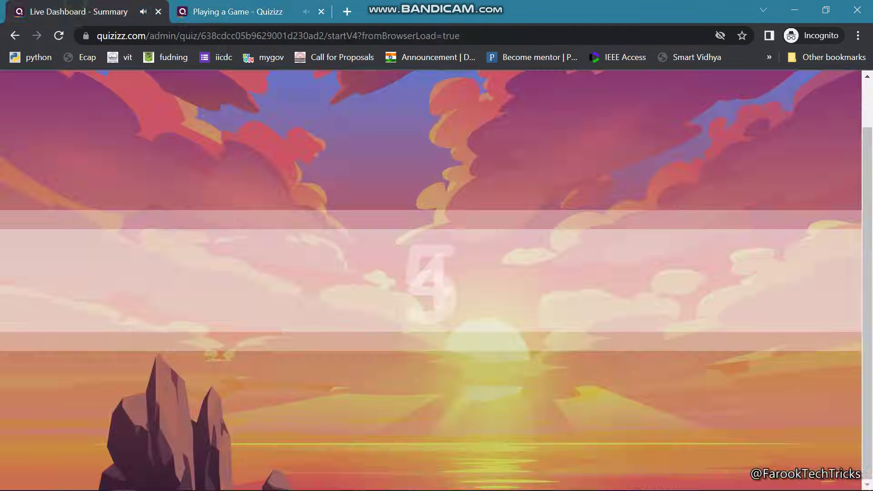